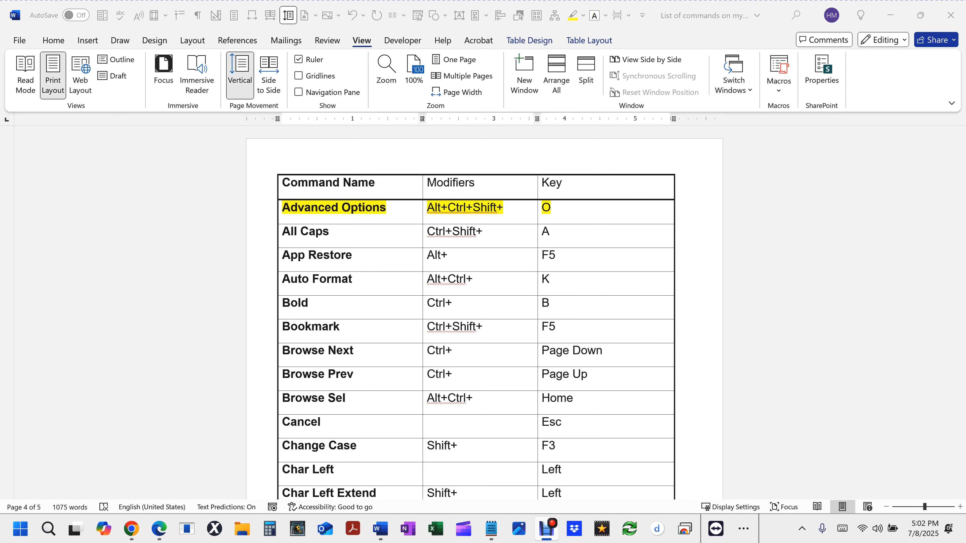
# - Review the command names, modifiers and keys in the existing shortcut list document
pyautogui.scroll(-10, 568, 253)
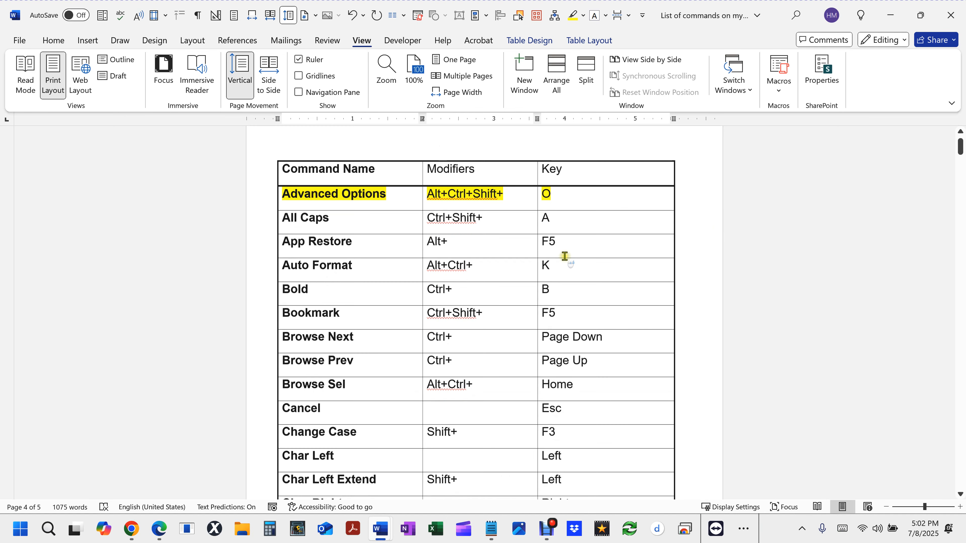
pyautogui.scroll(-20, 571, 253)
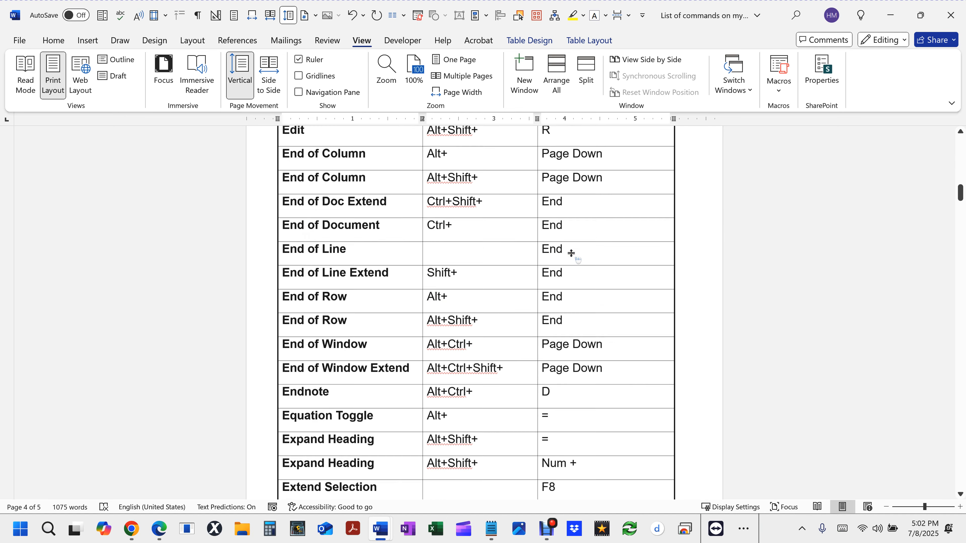
pyautogui.scroll(-4, 571, 253)
pyautogui.keyDown('ctrl'); pyautogui.scroll(-5, 571, 253); pyautogui.keyUp('ctrl')
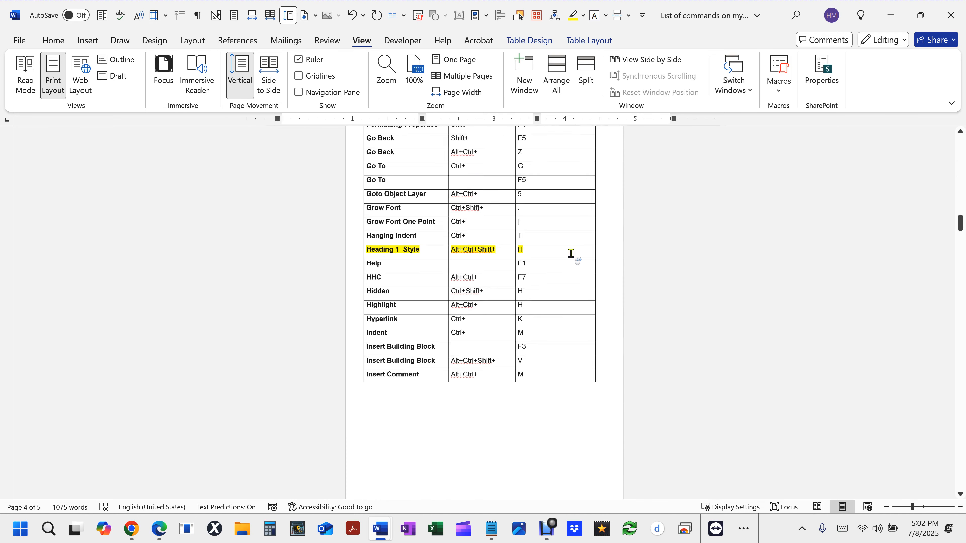
pyautogui.scroll(-15, 571, 252)
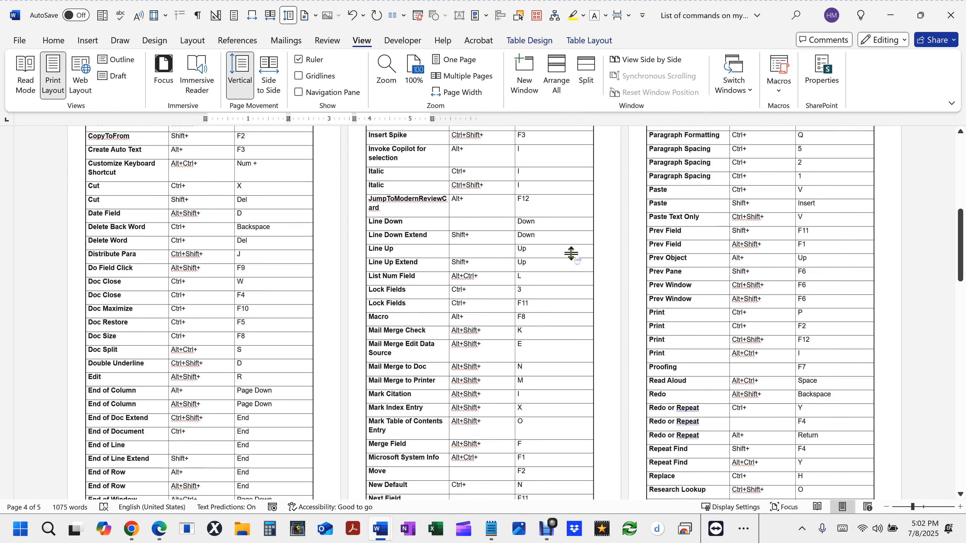
pyautogui.moveTo(959, 292); pyautogui.dragTo(936, 129)
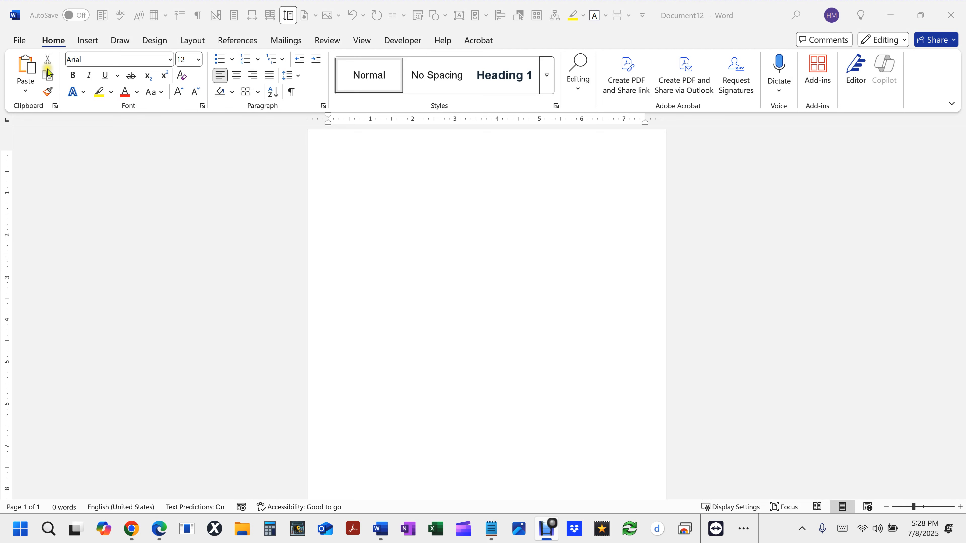
# - Run the ListCommands macro from the built-in Word commands
pyautogui.click(54, 40)
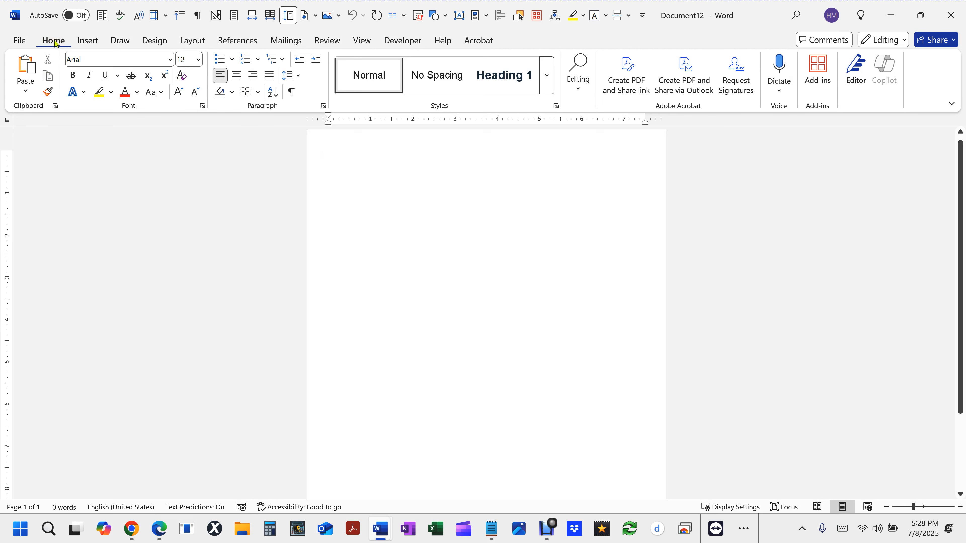
pyautogui.click(362, 40)
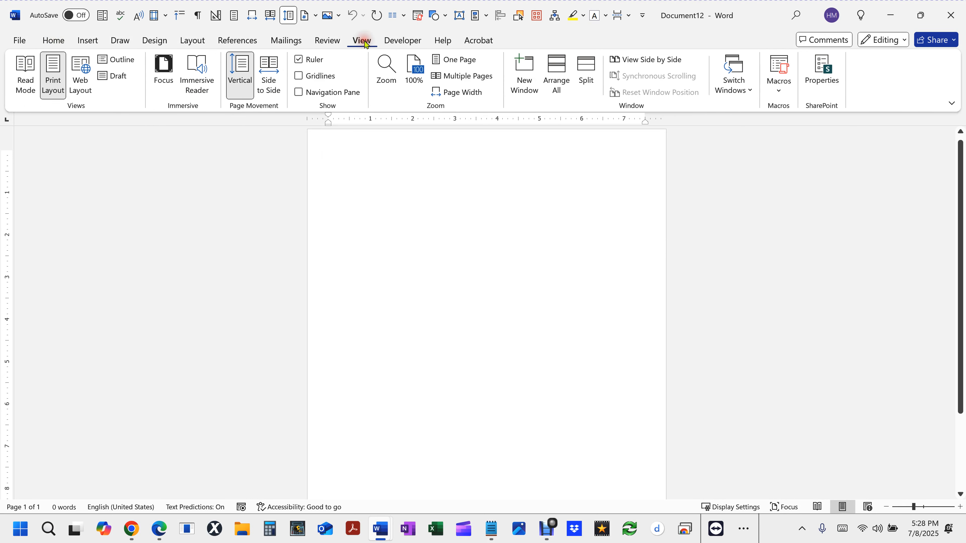
pyautogui.click(782, 66)
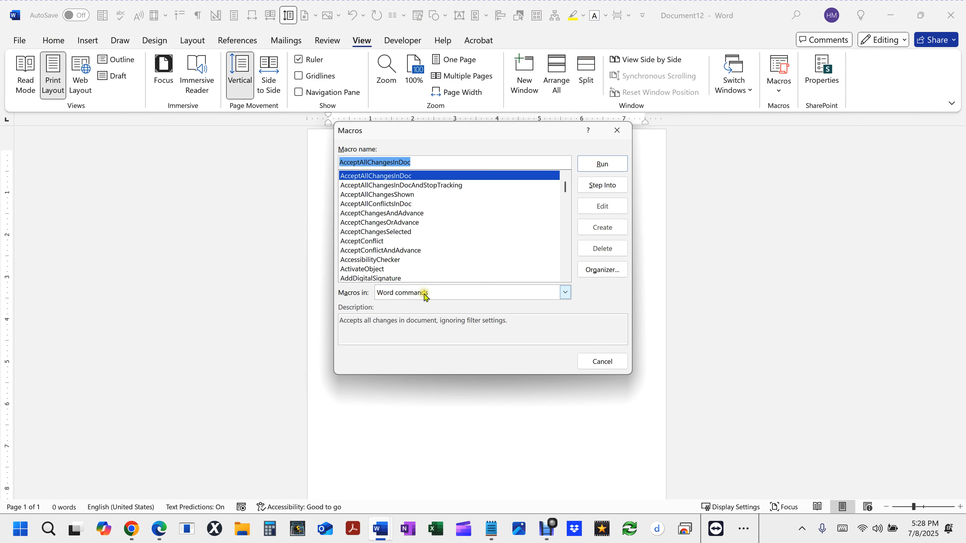
pyautogui.click(415, 296)
pyautogui.click(410, 326)
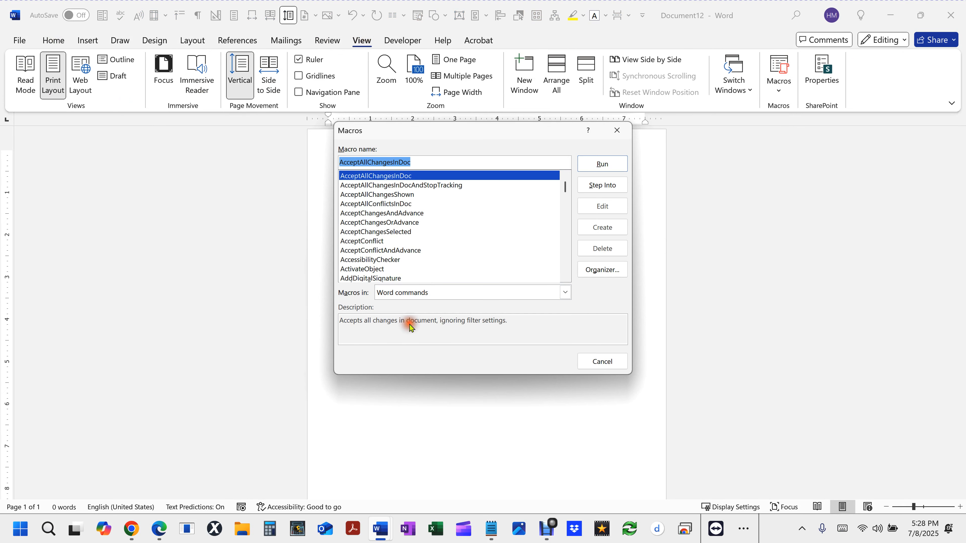
pyautogui.moveTo(427, 163); pyautogui.dragTo(193, 128)
pyautogui.write('listc')
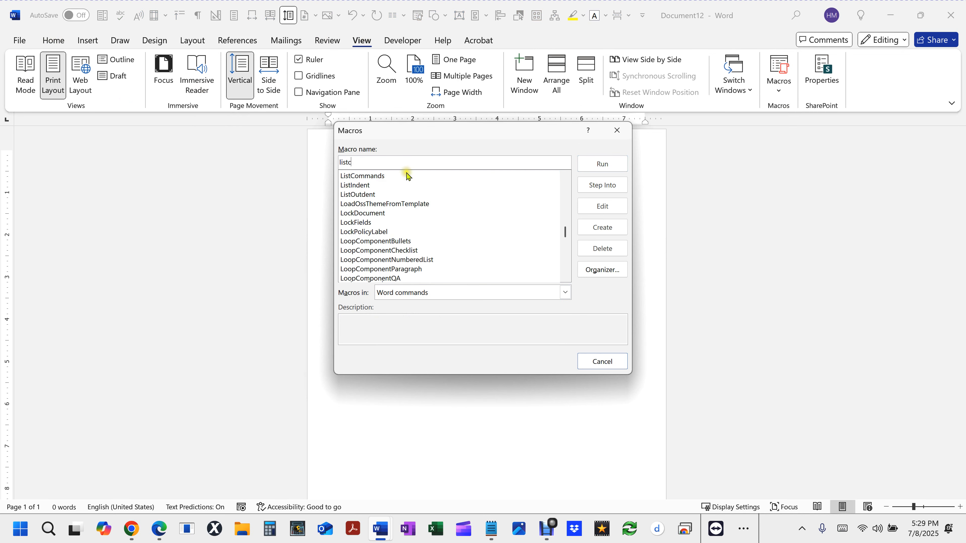
pyautogui.click(376, 176)
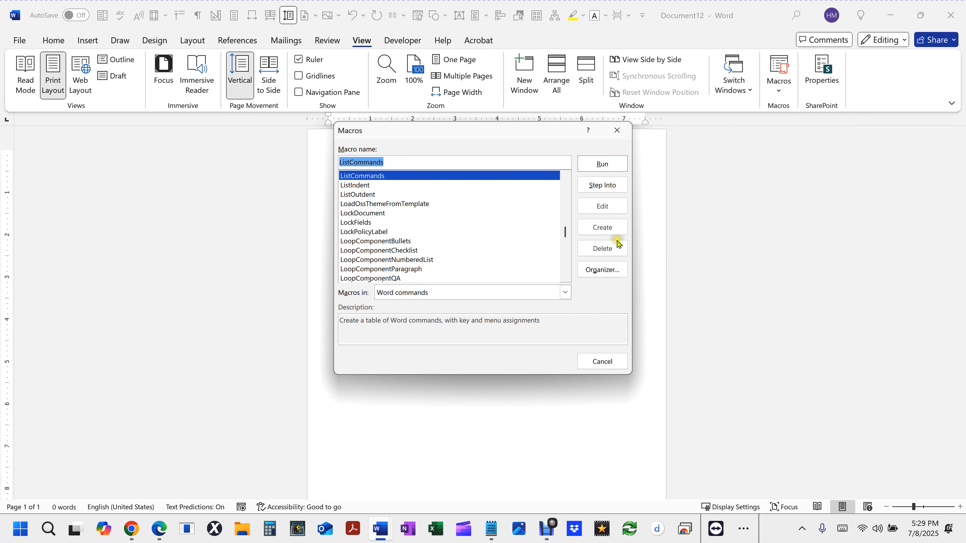
pyautogui.click(604, 166)
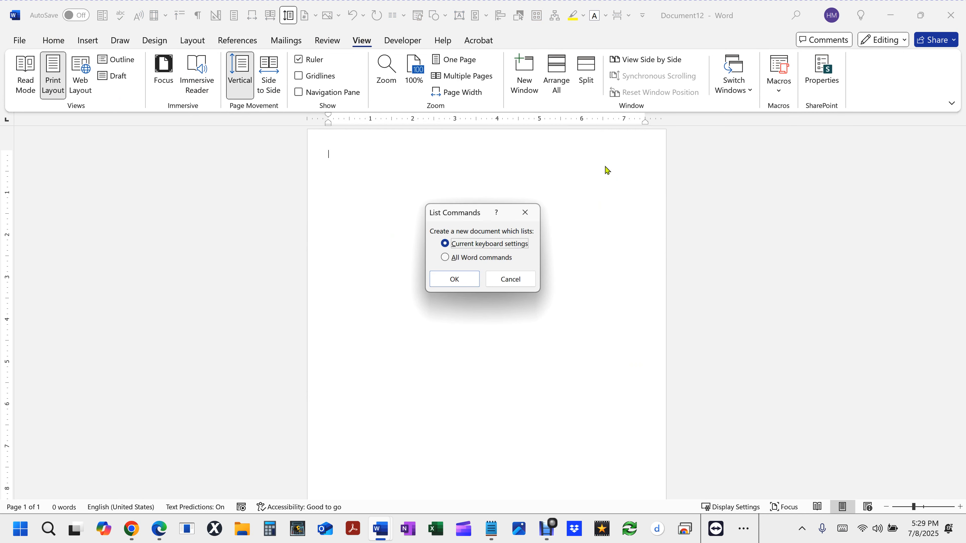
# - Create a new document listing the current keyboard settings
pyautogui.click(445, 258)
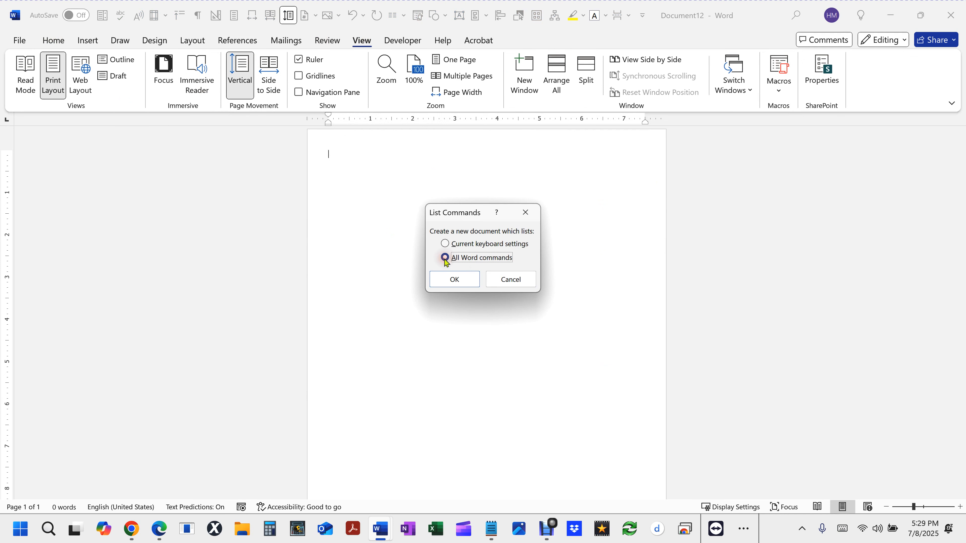
pyautogui.click(445, 245)
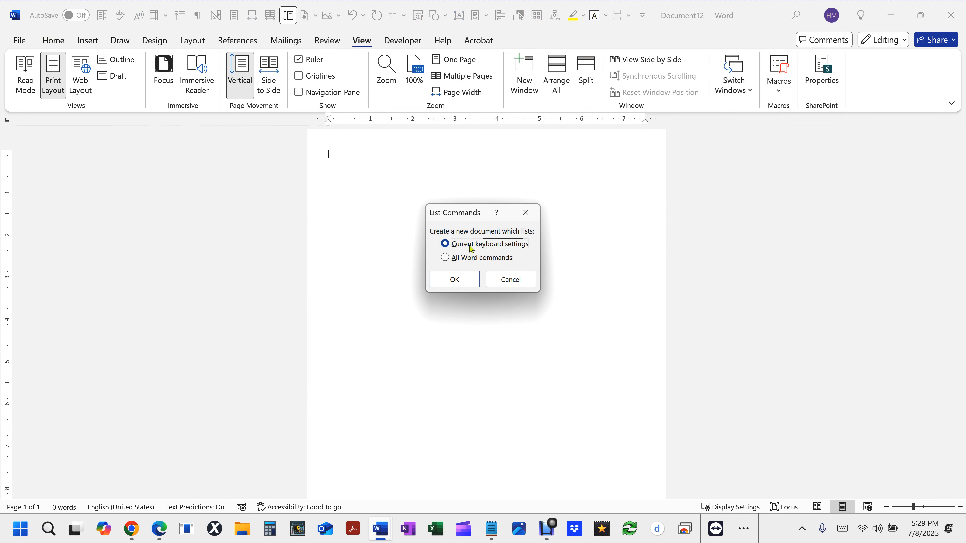
pyautogui.click(456, 280)
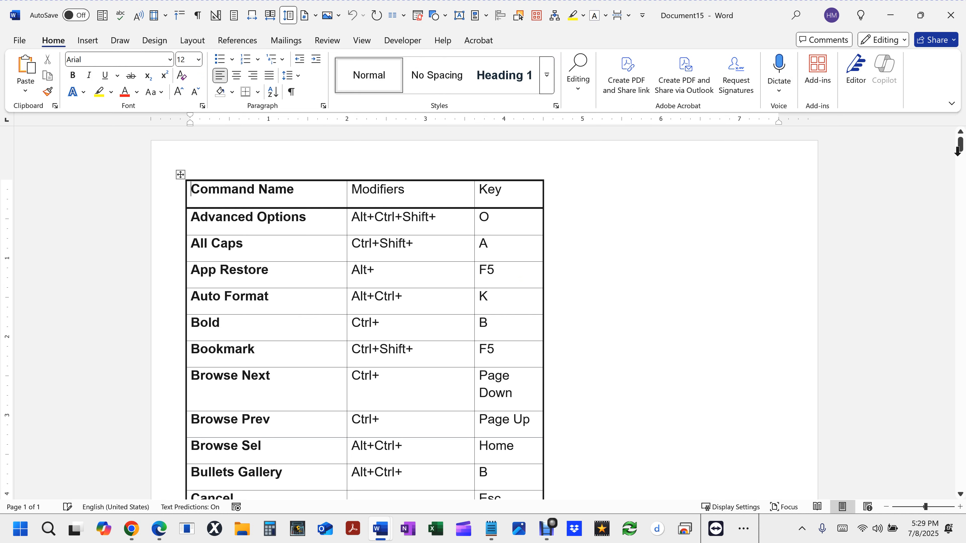
# - Examine the generated shortcut table to its last page, then back through the earlier pages in a multi-page view
pyautogui.click(690, 293)
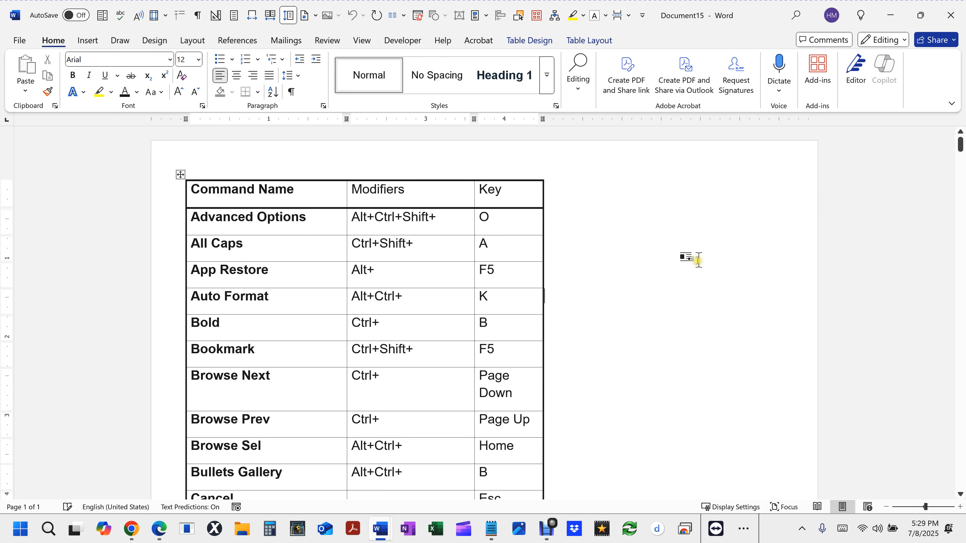
pyautogui.hotkey('ctrl', 'End')
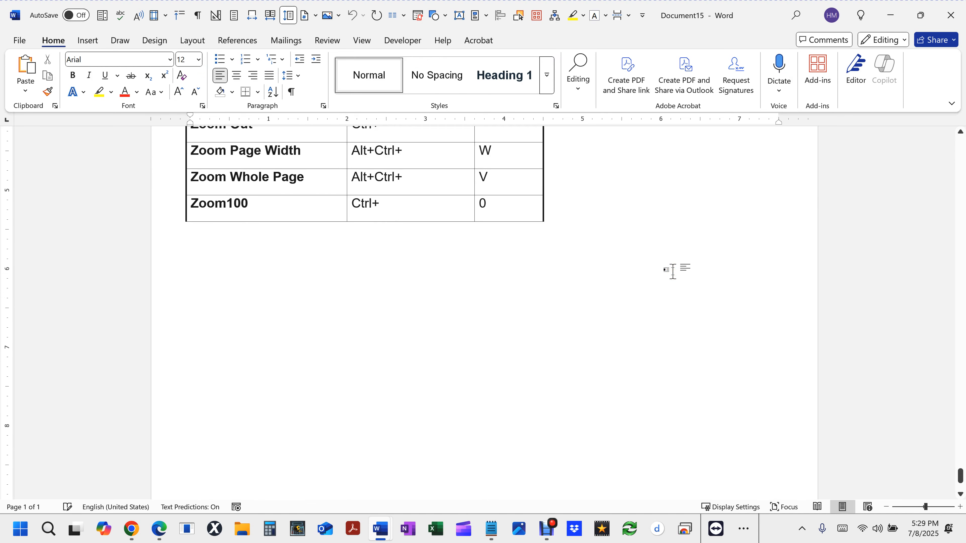
pyautogui.click(288, 177)
pyautogui.scroll(4, 338, 319)
pyautogui.scroll(-3, 340, 320)
pyautogui.scroll(-3, 340, 319)
pyautogui.scroll(12, 340, 319)
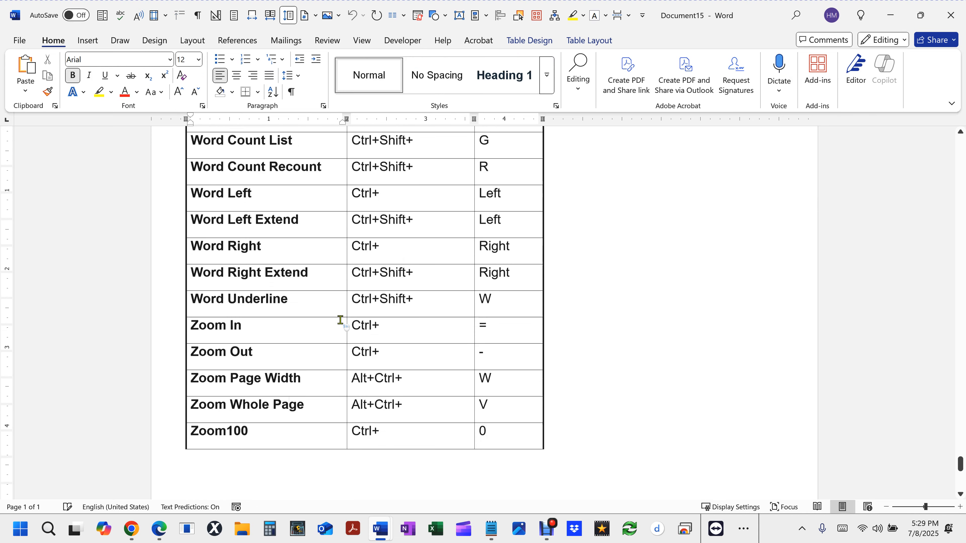
pyautogui.scroll(-10, 340, 320)
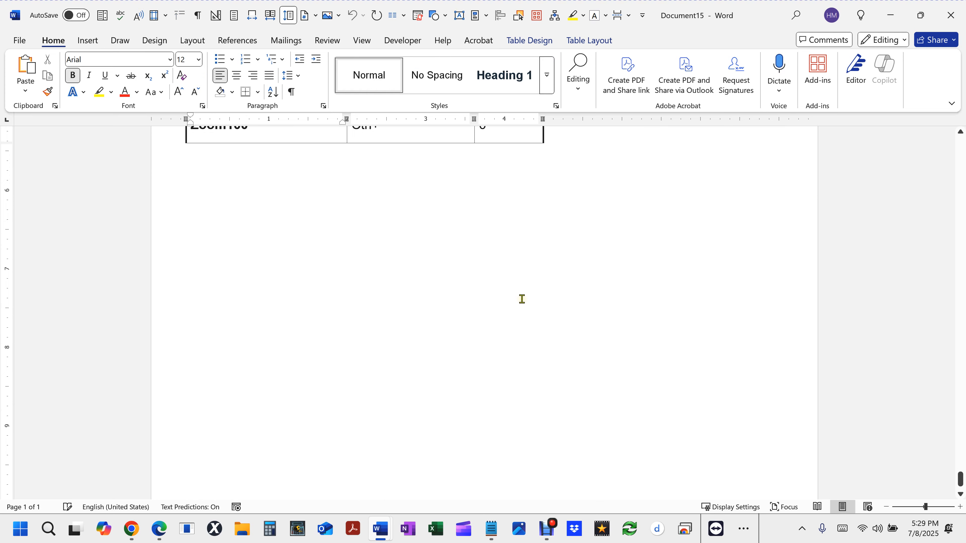
pyautogui.keyDown('ctrl'); pyautogui.scroll(-2, 522, 298); pyautogui.keyUp('ctrl')
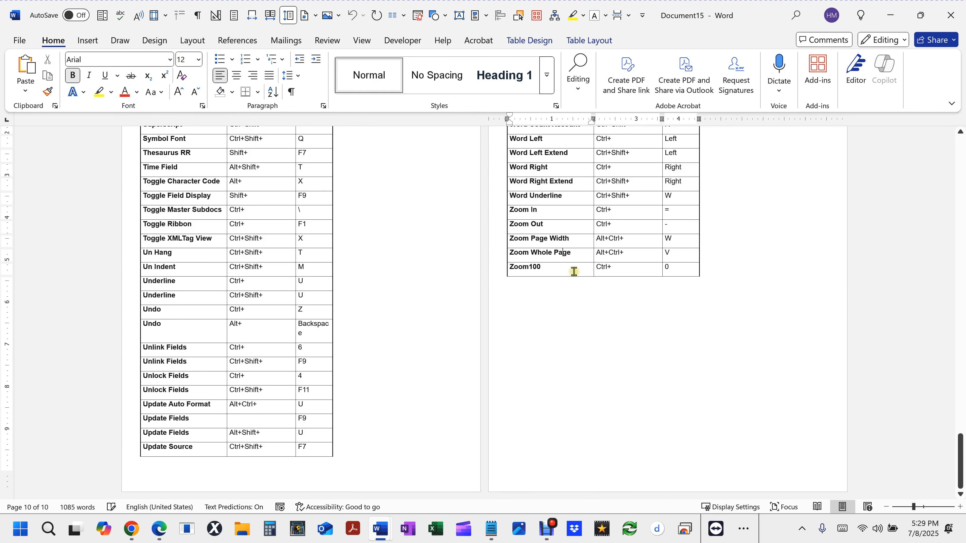
pyautogui.scroll(3, 571, 281)
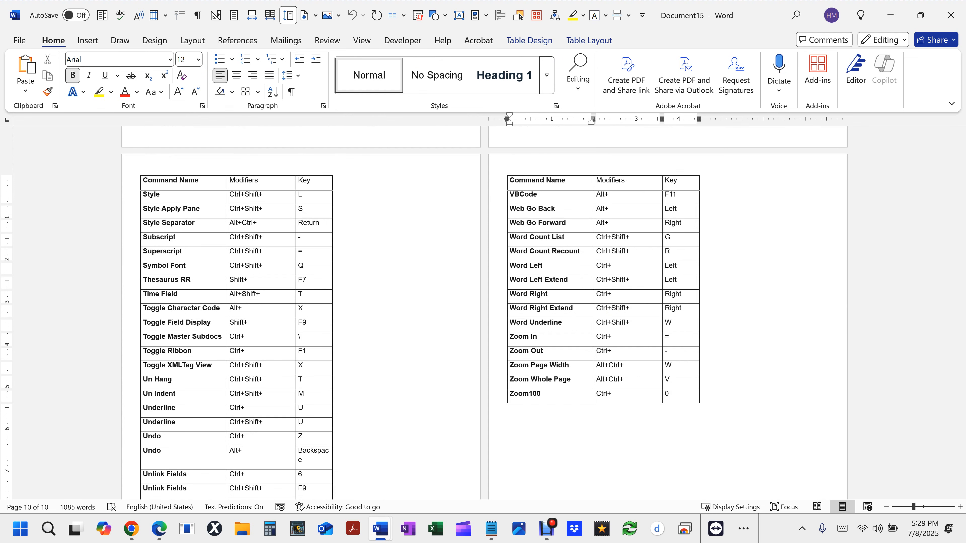
pyautogui.scroll(-2, 368, 266)
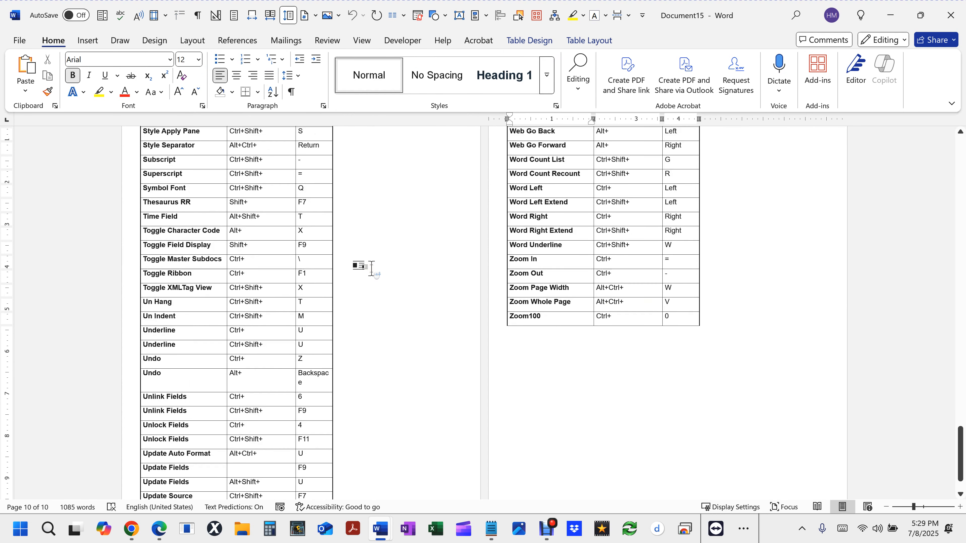
pyautogui.scroll(5, 366, 268)
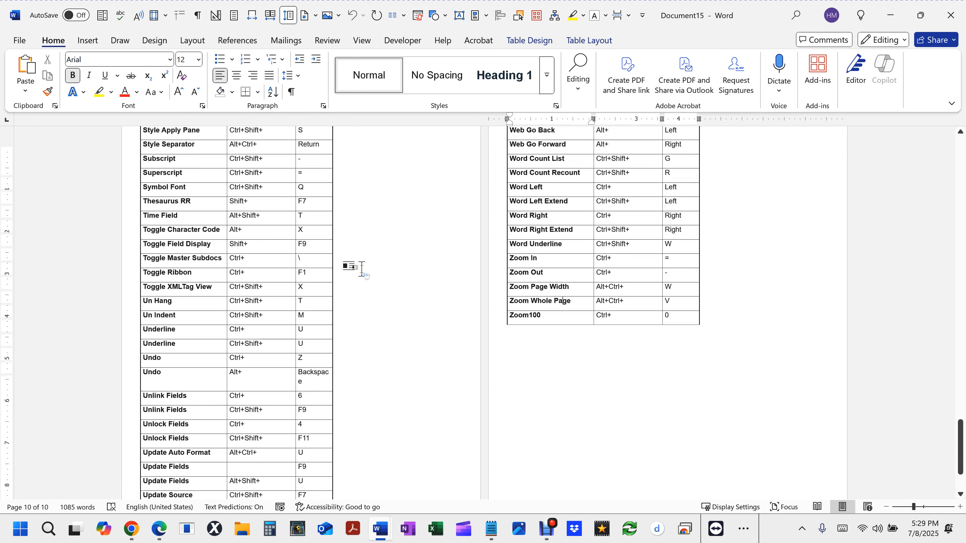
pyautogui.scroll(15, 361, 268)
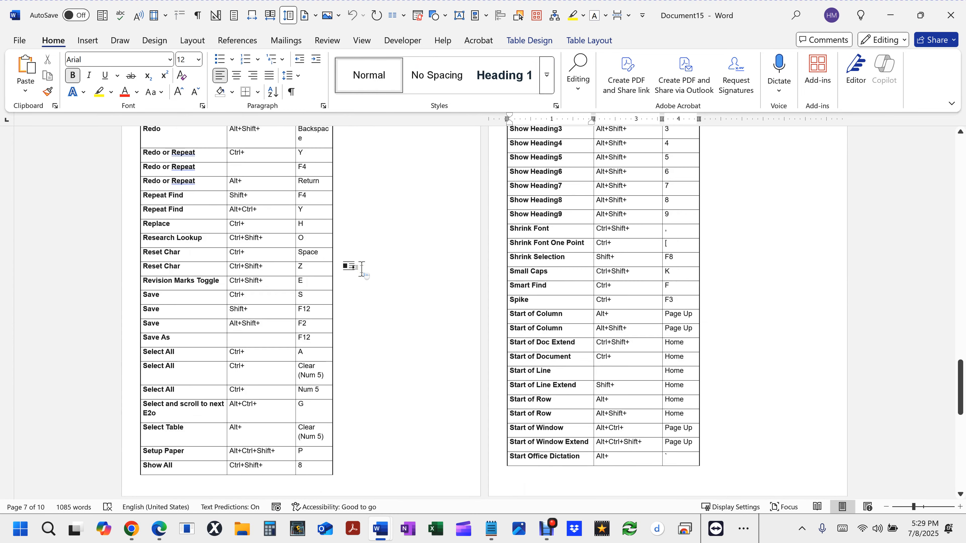
pyautogui.scroll(15, 362, 268)
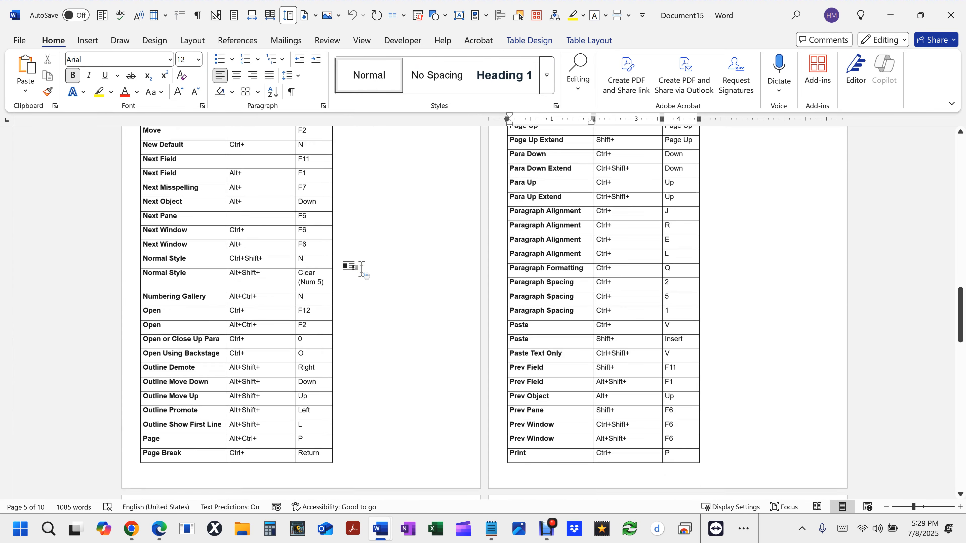
pyautogui.scroll(7, 362, 268)
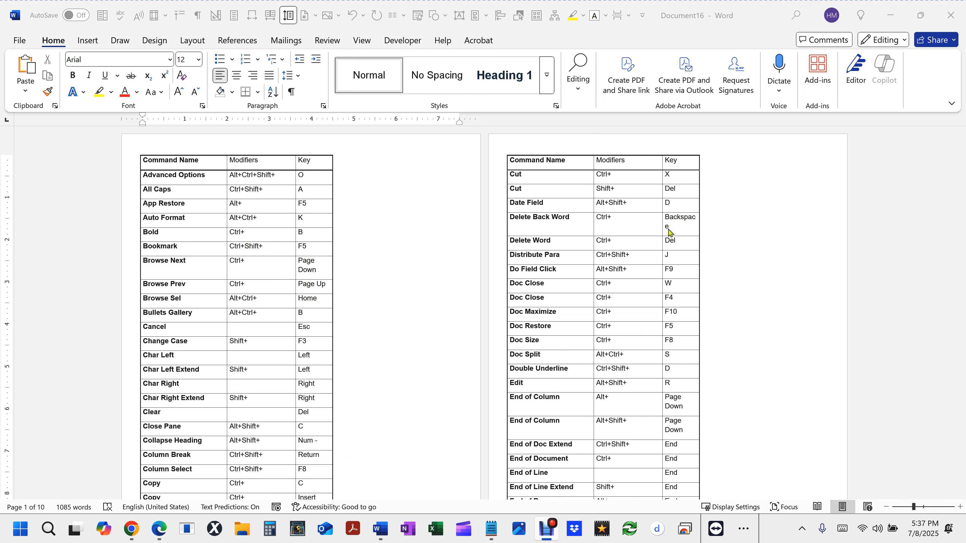
# - Adjust the shortcut table's column widths by widening Command Name, narrowing Modifiers and fitting Key to its contents
pyautogui.click(226, 267)
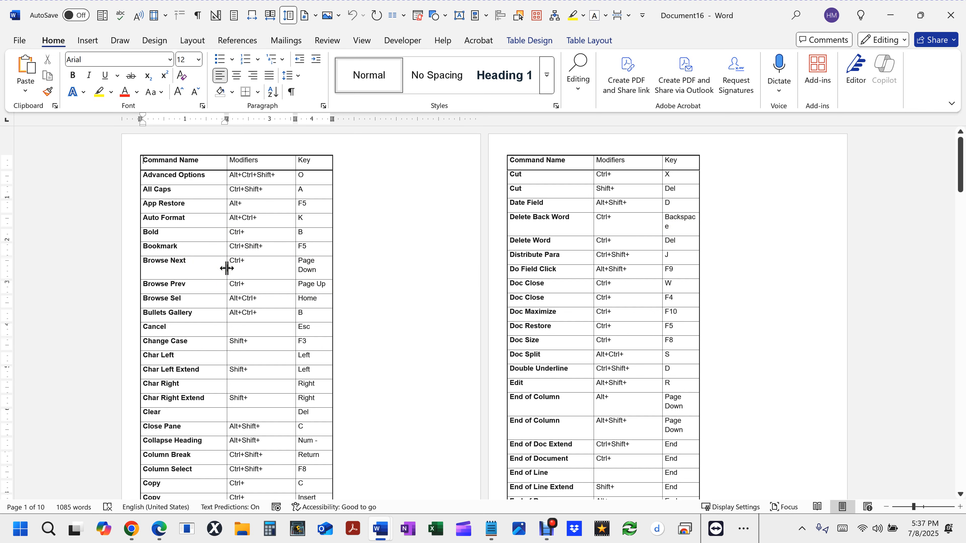
pyautogui.moveTo(227, 267); pyautogui.dragTo(249, 268)
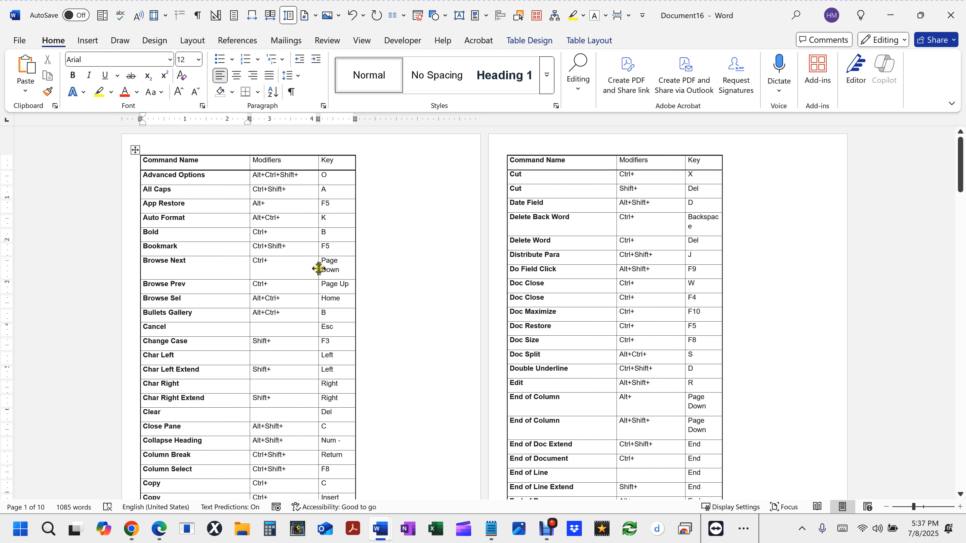
pyautogui.moveTo(318, 268); pyautogui.dragTo(304, 268)
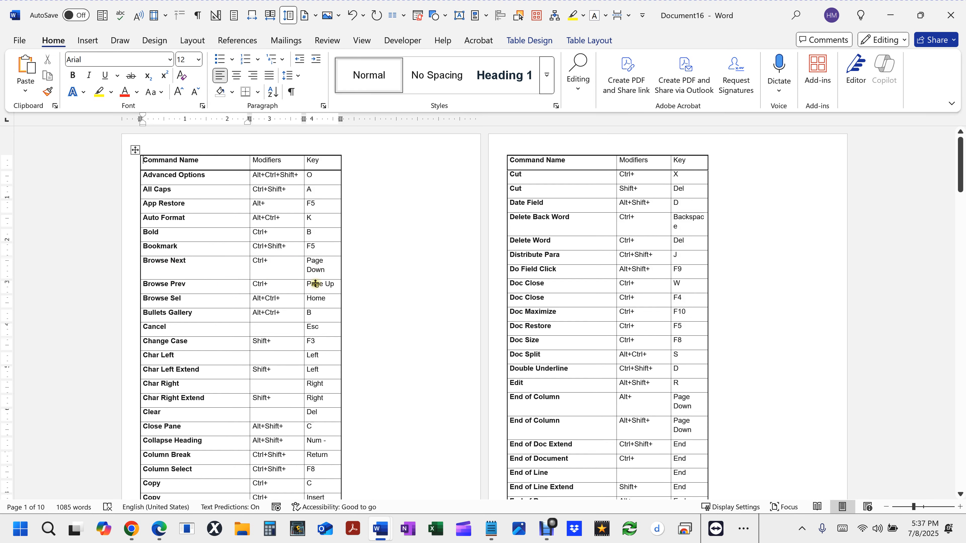
pyautogui.doubleClick(341, 269)
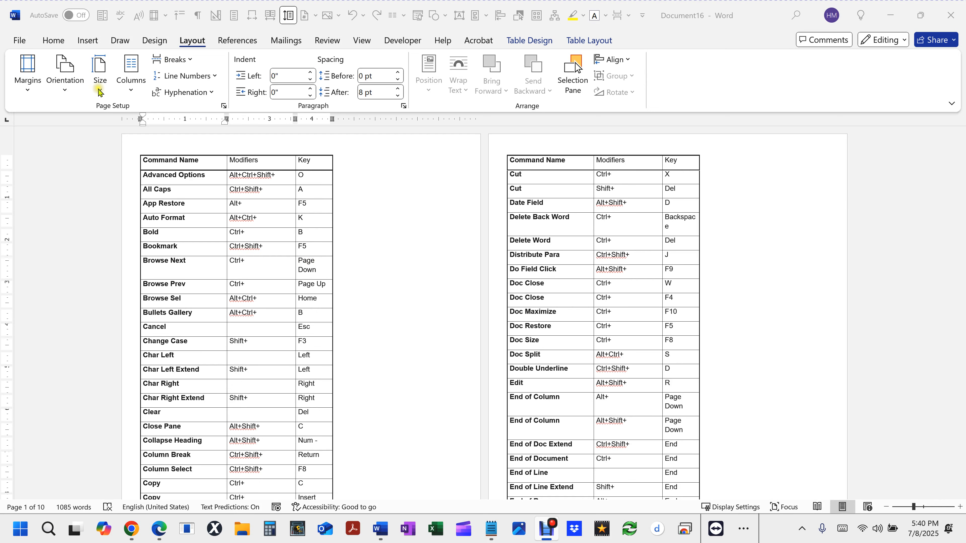
# - Apply the Normal page margins preset, with 1" on all sides
pyautogui.click(27, 68)
pyautogui.click(28, 70)
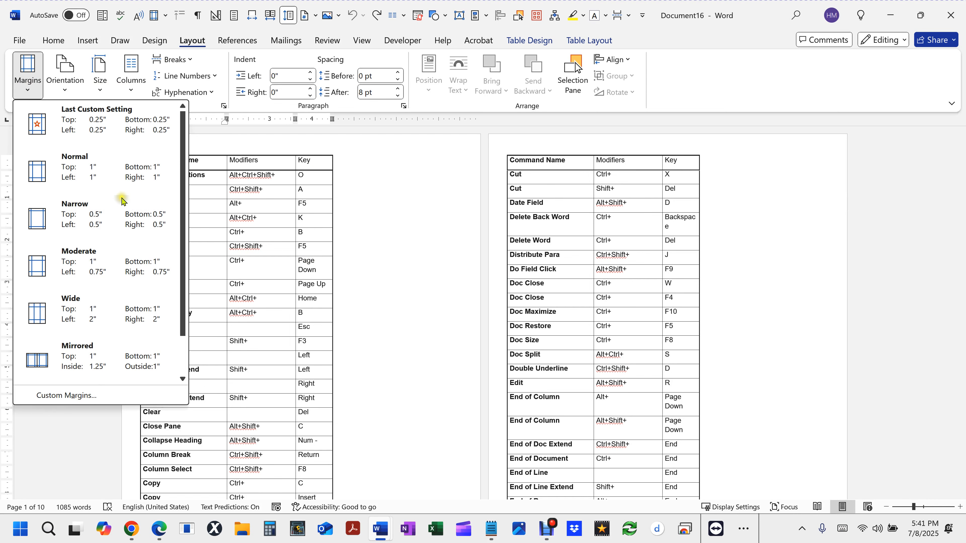
pyautogui.click(116, 173)
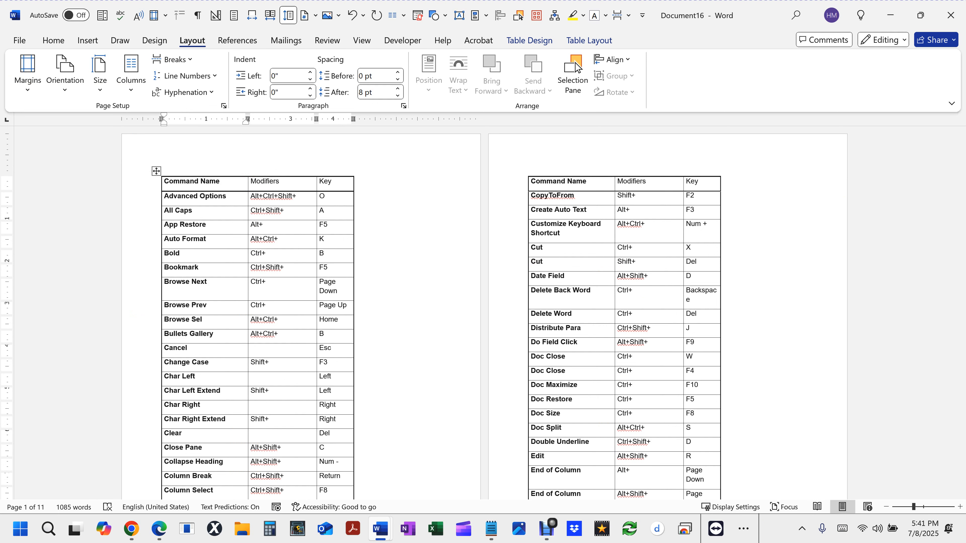
pyautogui.press('F10')
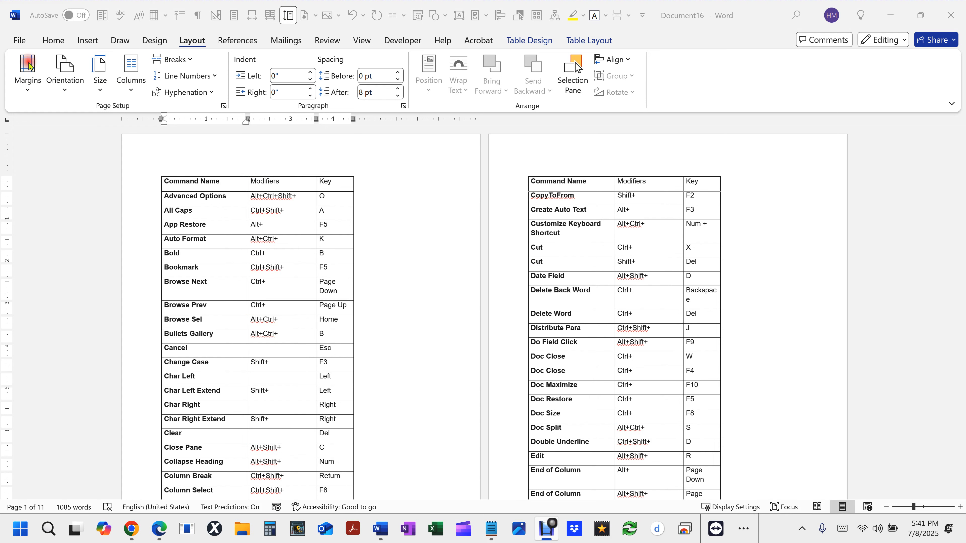
# - Try to set custom page margins of 0.25" on all four sides of the whole document
pyautogui.click(28, 70)
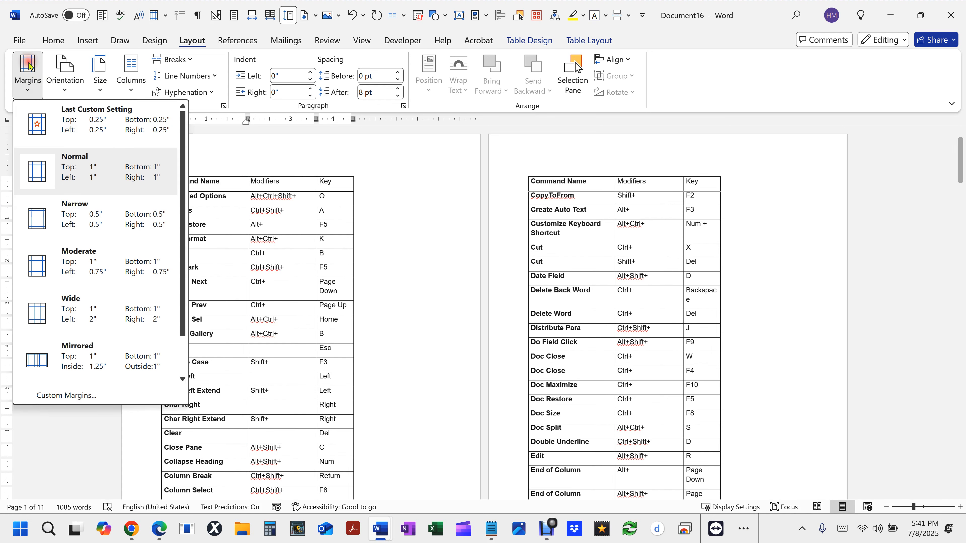
pyautogui.click(102, 395)
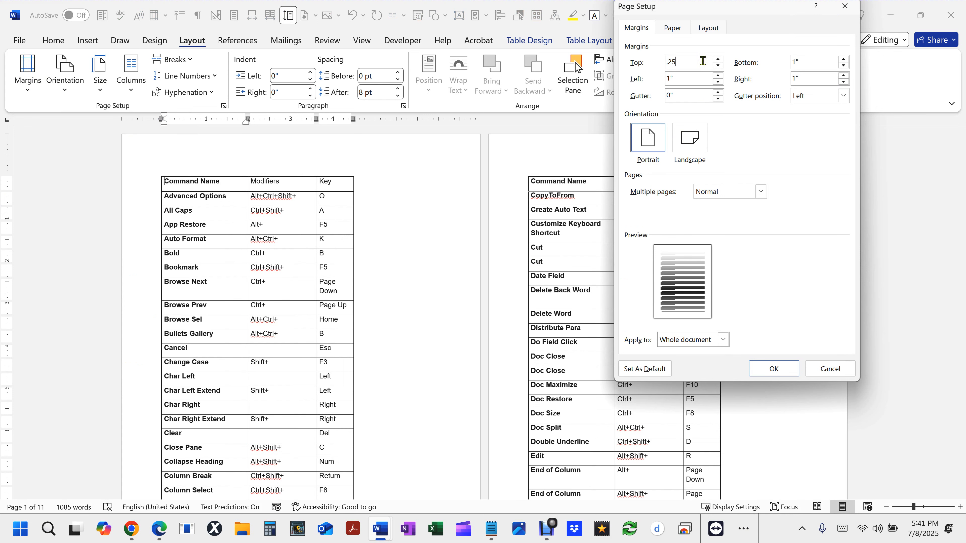
pyautogui.press('Tab')
pyautogui.press('Tab')
pyautogui.press('Tab')
pyautogui.write('5')
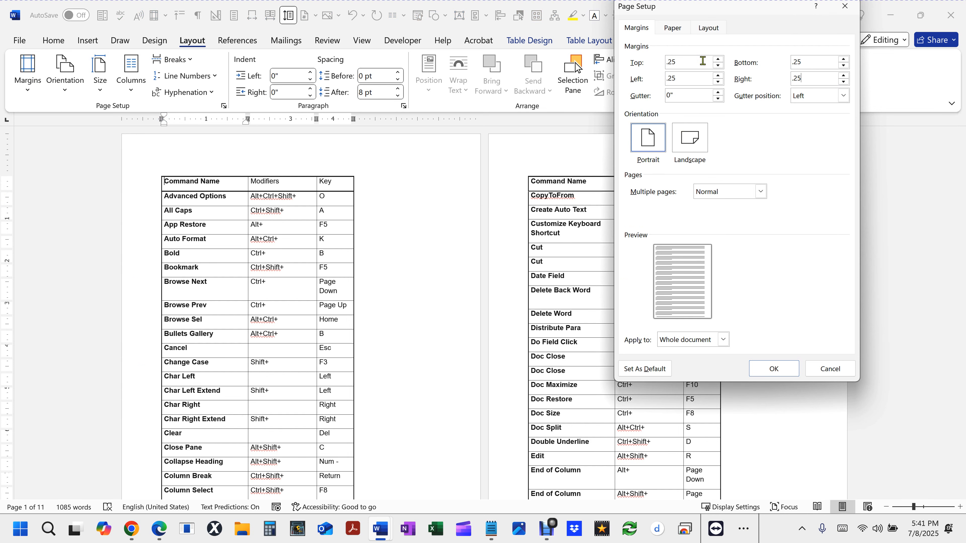
pyautogui.click(772, 371)
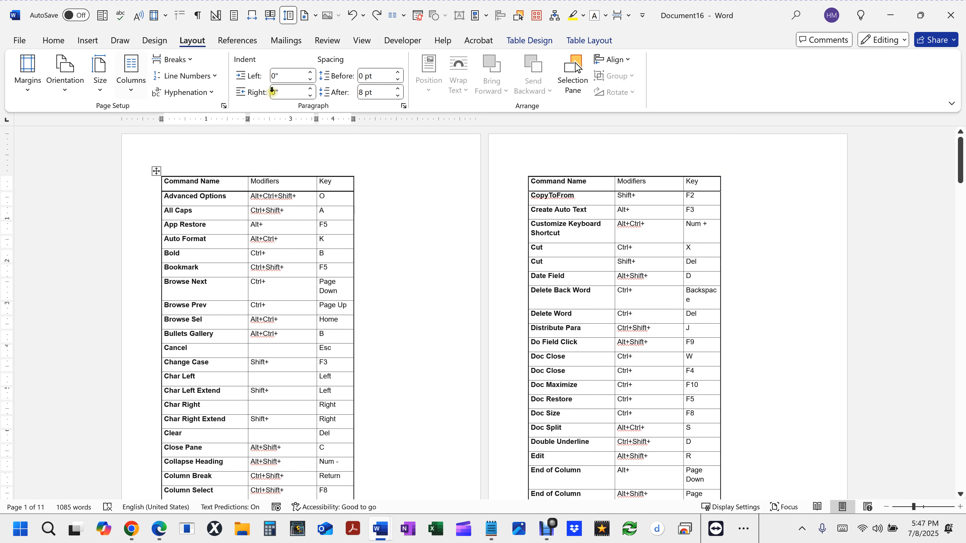
# - Try a two-column text layout on the entire document, and undo it
pyautogui.click(406, 199)
pyautogui.hotkey('ctrl', 'a')
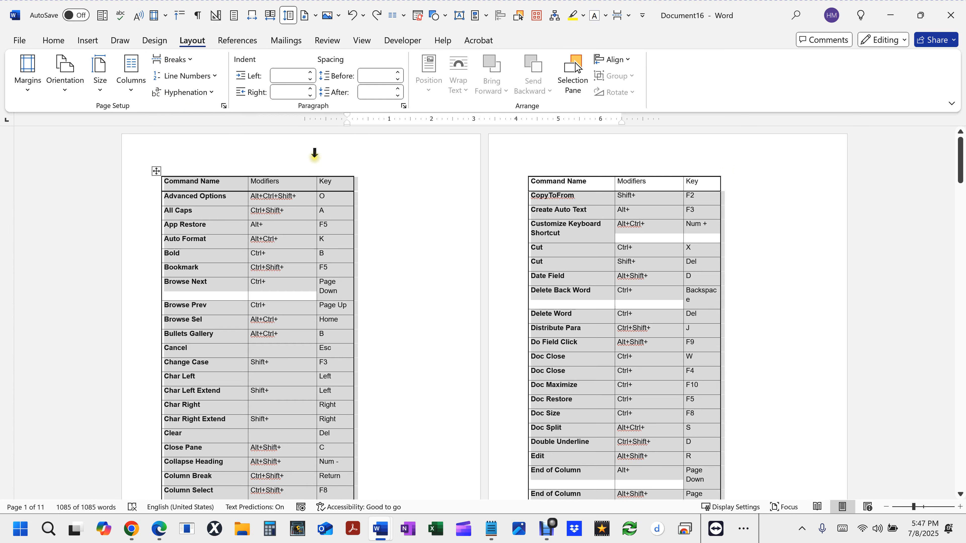
pyautogui.click(134, 72)
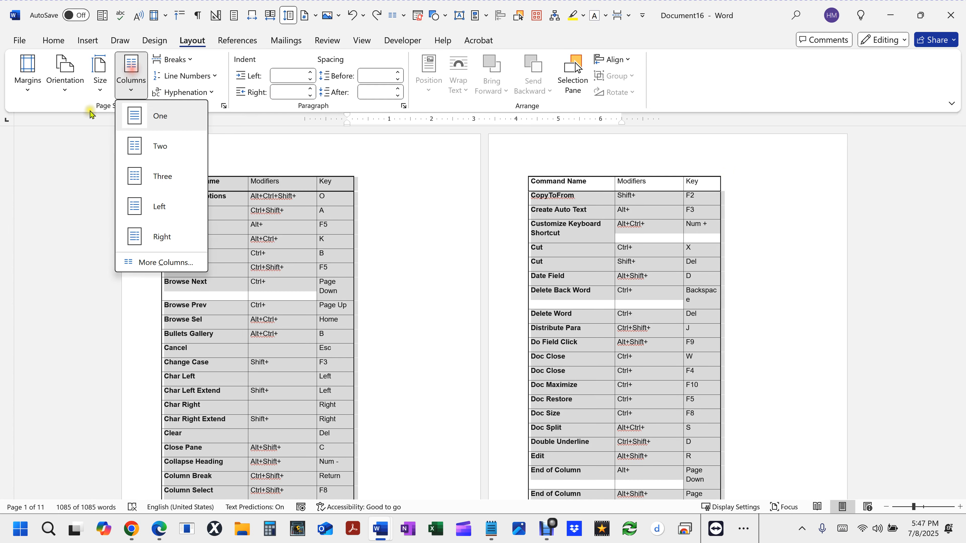
pyautogui.click(153, 149)
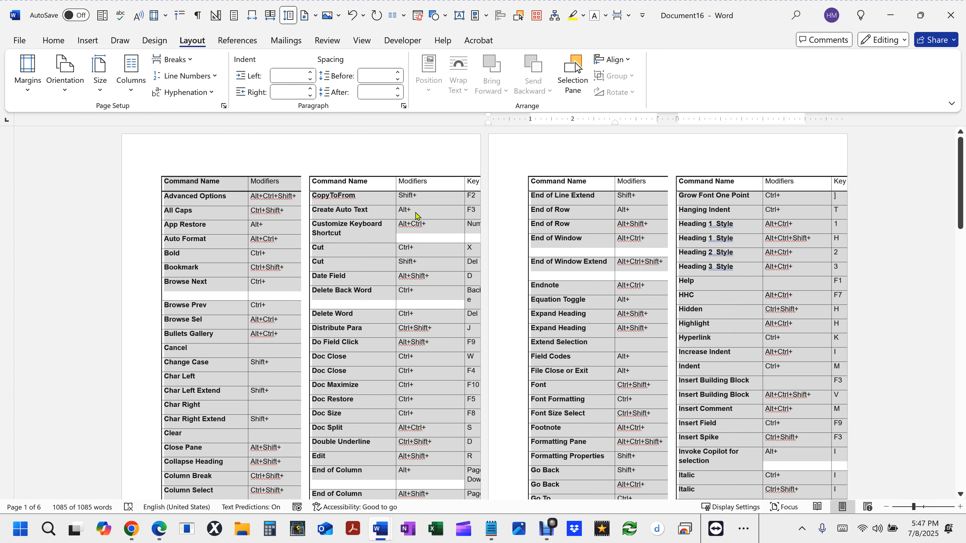
pyautogui.hotkey('ctrl', 'z')
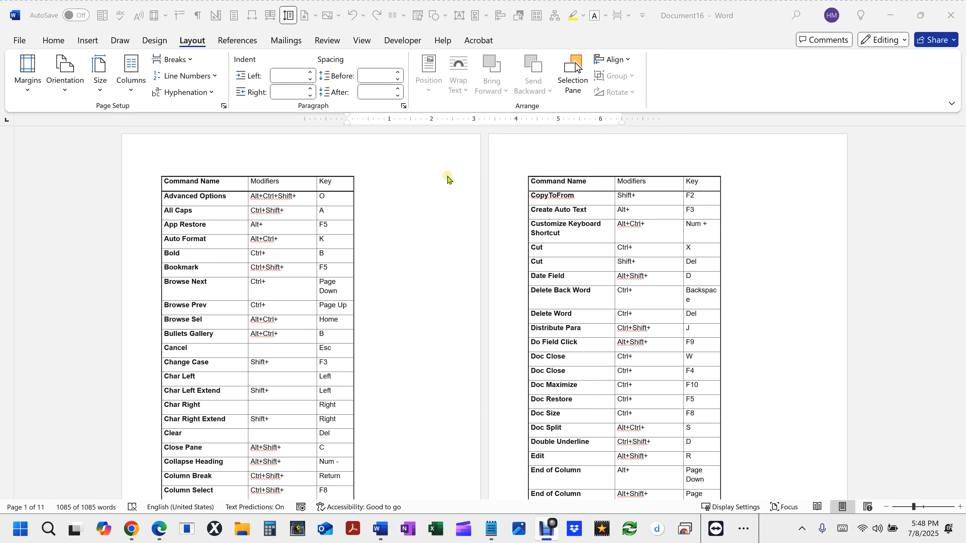
# - Set the top, bottom, left and right page margins of the whole document to 0.25"
pyautogui.hotkey('ctrl', 'a')
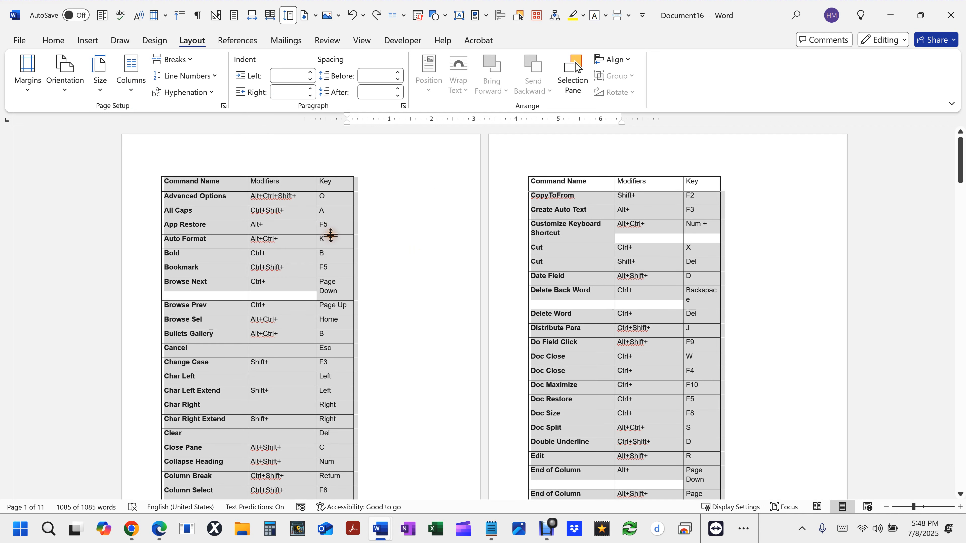
pyautogui.click(35, 93)
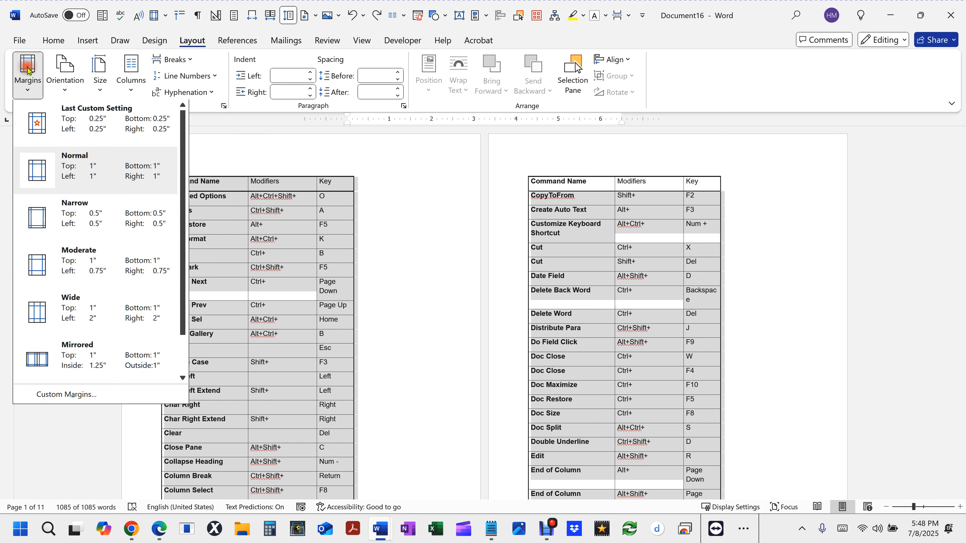
pyautogui.click(86, 396)
pyautogui.click(691, 62)
pyautogui.doubleClick(691, 62)
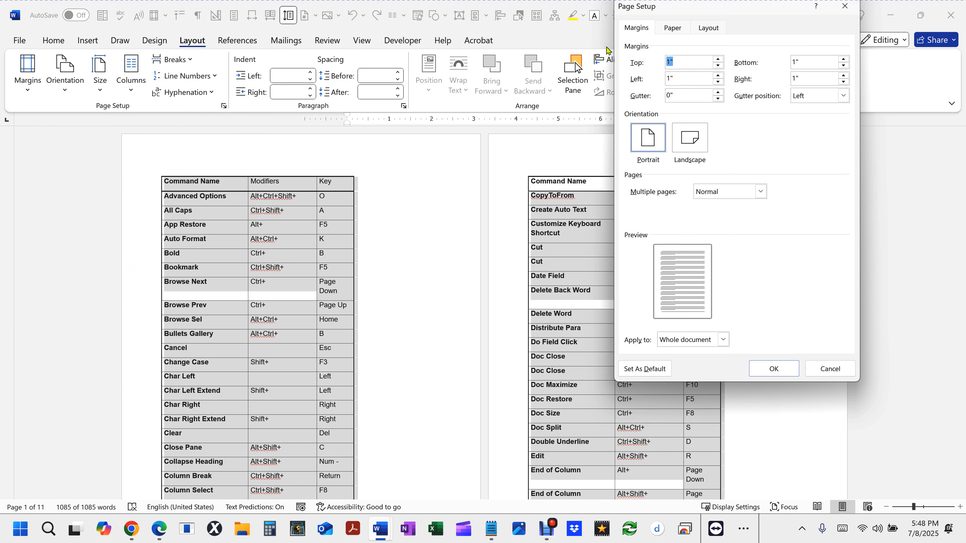
pyautogui.write('.25')
pyautogui.press('Tab')
pyautogui.write('.25')
pyautogui.press('Tab')
pyautogui.write('.25')
pyautogui.press('Tab')
pyautogui.write('.25')
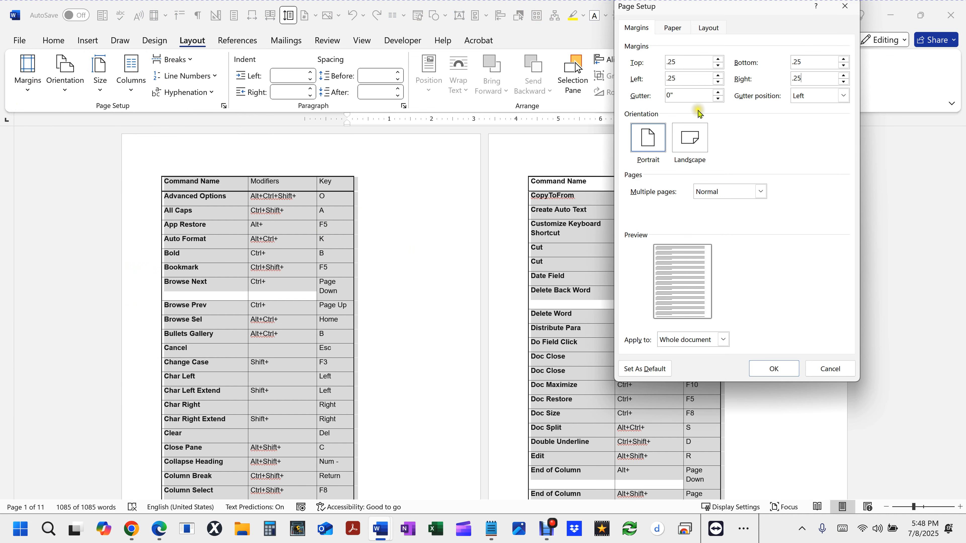
pyautogui.click(683, 95)
pyautogui.click(777, 367)
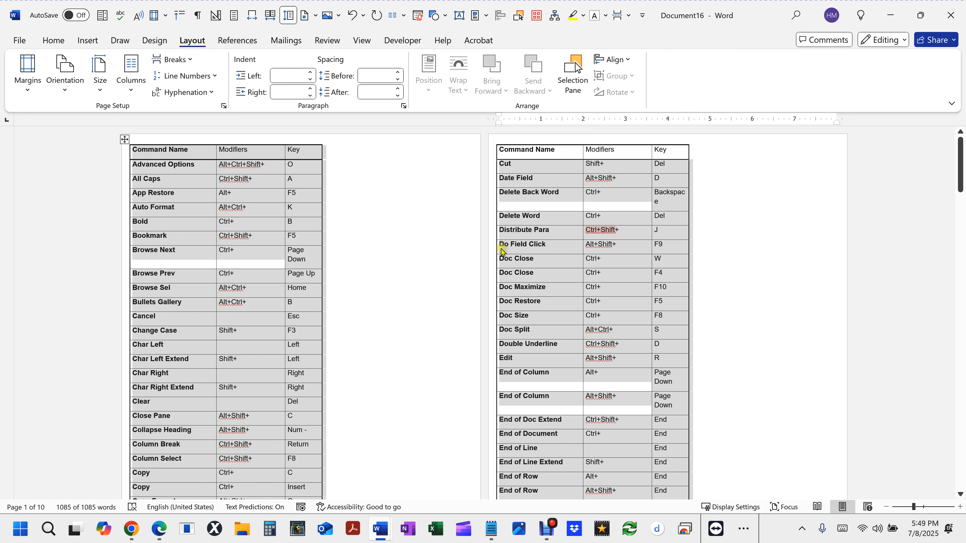
# - Set the font size of the entire shortcut table to 9 pt
pyautogui.click(179, 211)
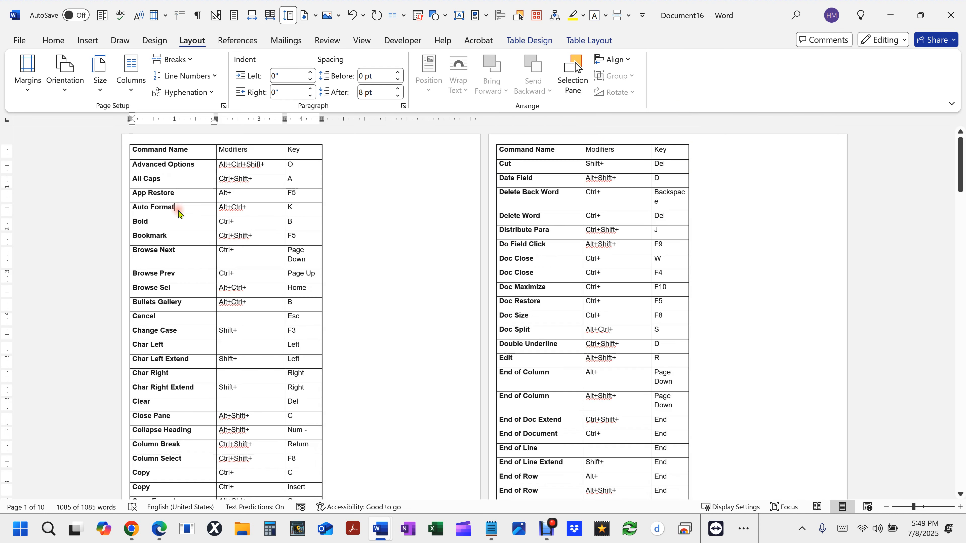
pyautogui.hotkey('ctrl', 'a')
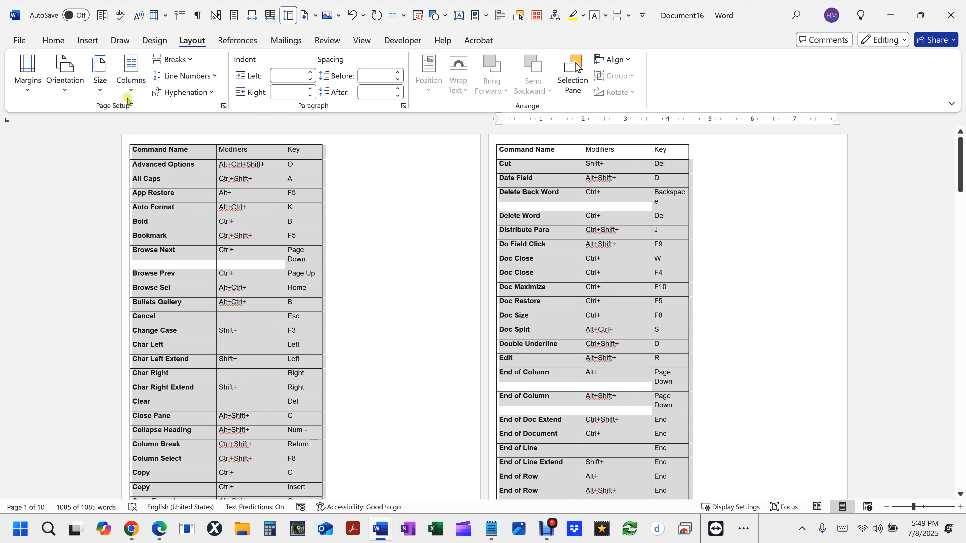
pyautogui.click(55, 45)
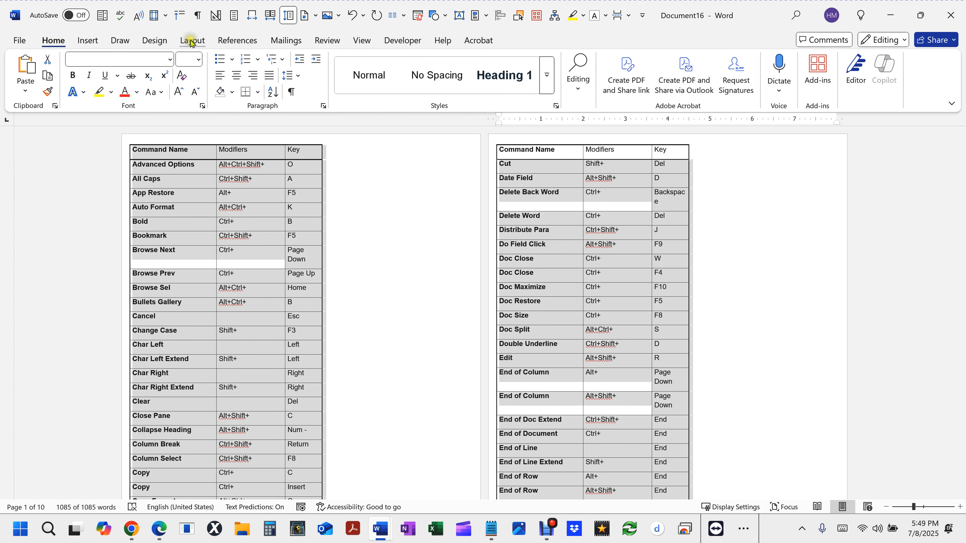
pyautogui.click(189, 59)
pyautogui.write('9')
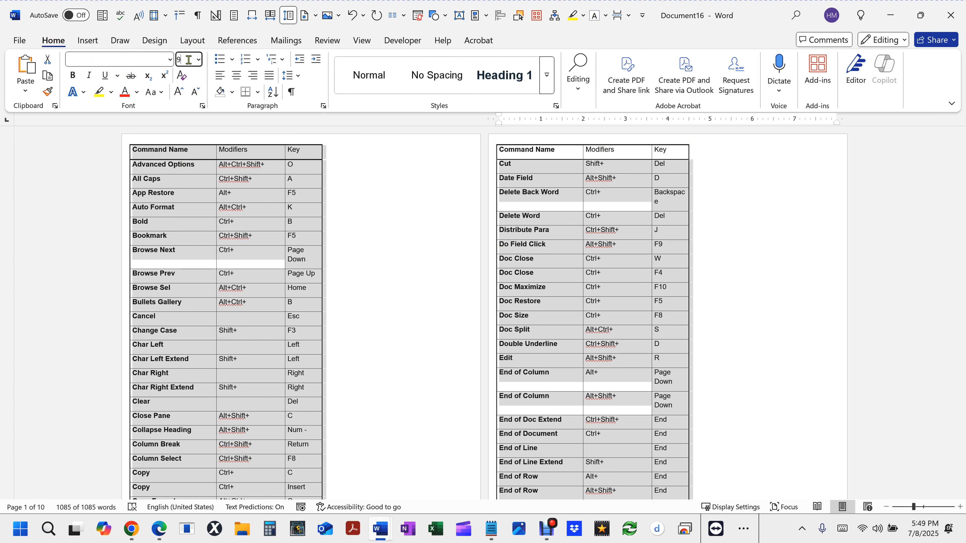
pyautogui.press('Return')
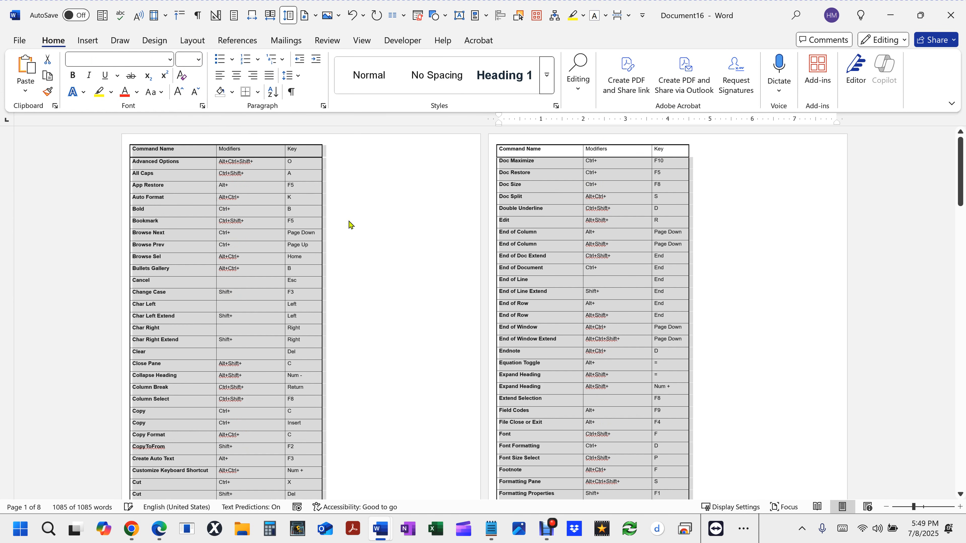
pyautogui.click(342, 228)
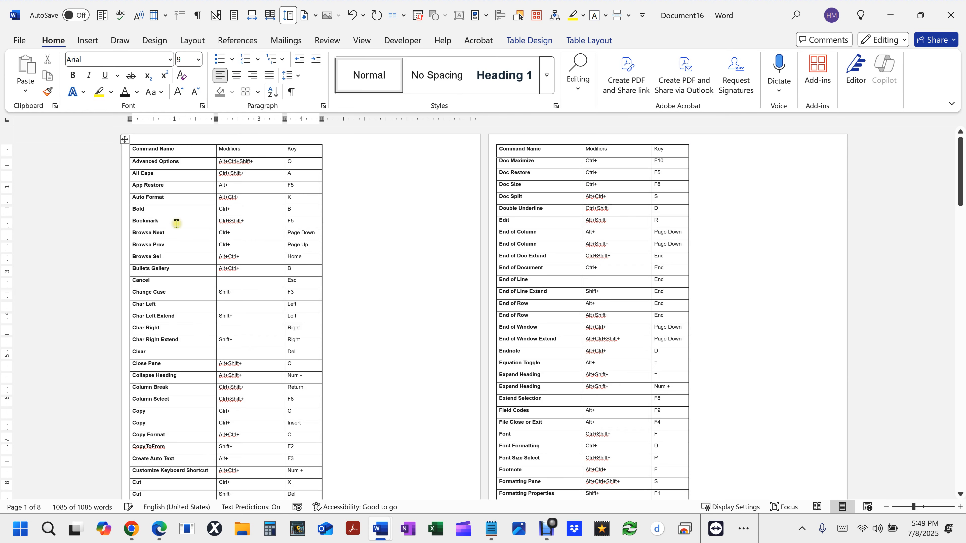
# - Narrow the table's Command Name column slightly, fit Modifiers to its contents, and widen Key slightly
pyautogui.keyDown('ctrl'); pyautogui.scroll(5, 212, 224); pyautogui.keyUp('ctrl')
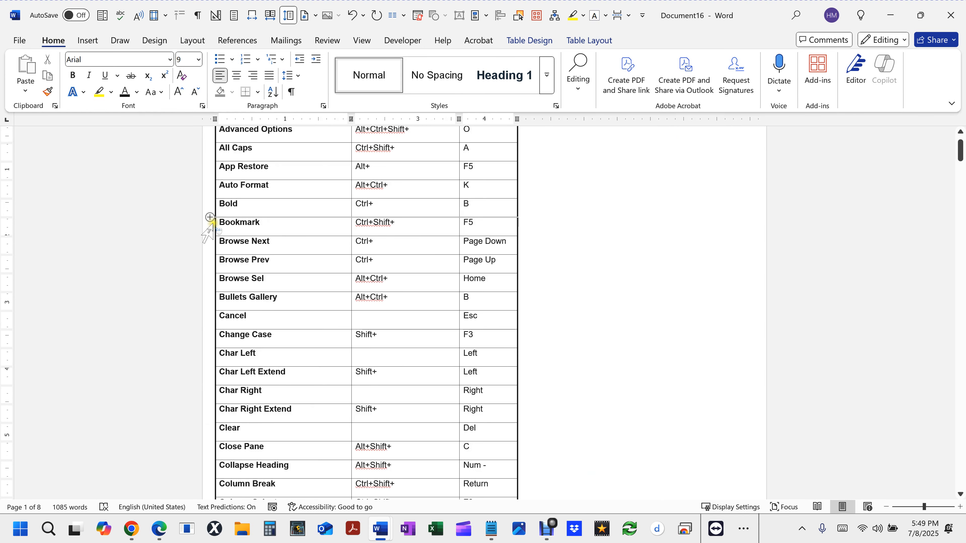
pyautogui.scroll(2, 367, 260)
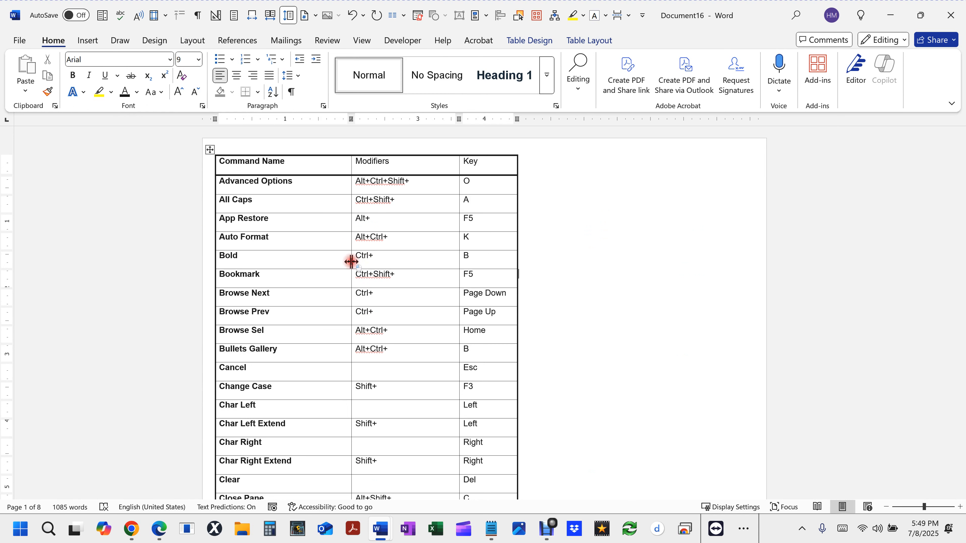
pyautogui.moveTo(351, 262); pyautogui.dragTo(346, 261)
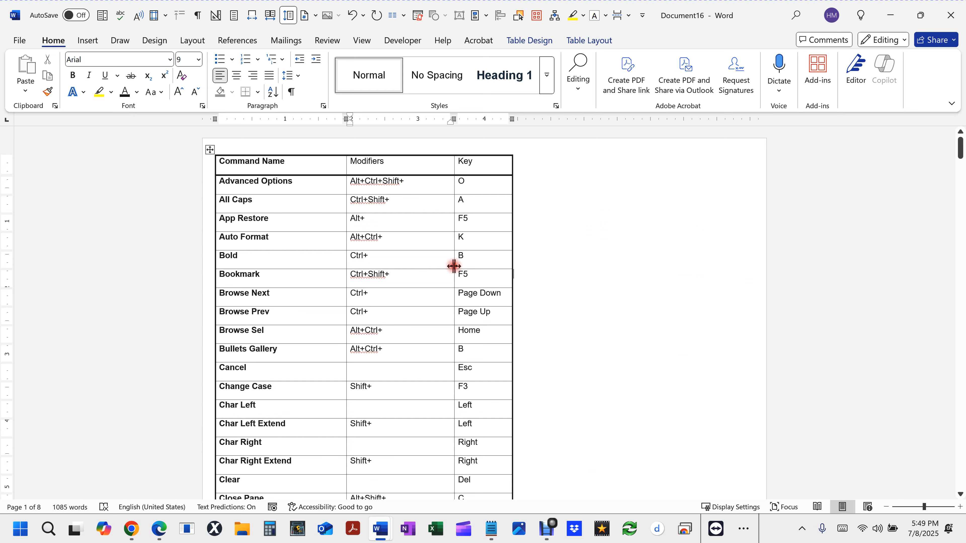
pyautogui.doubleClick(454, 266)
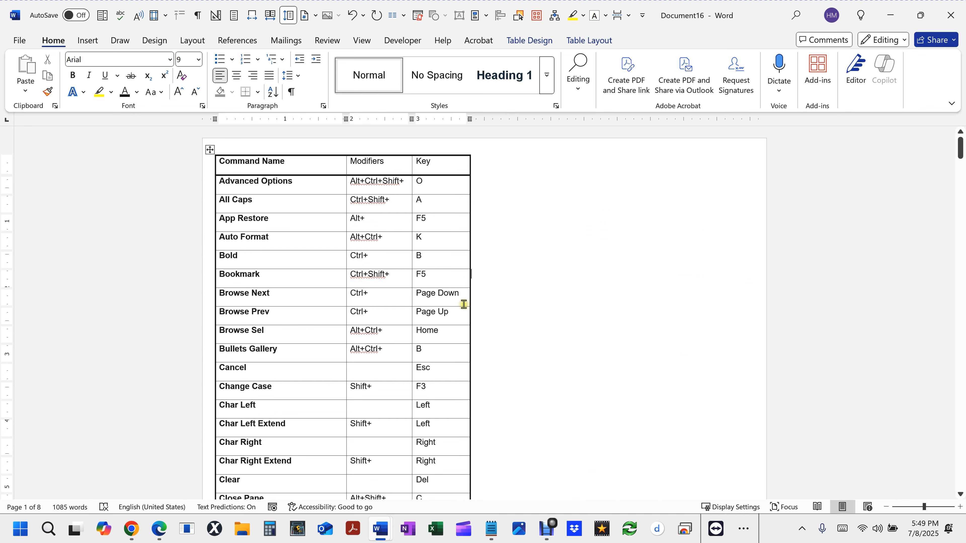
pyautogui.moveTo(470, 296); pyautogui.dragTo(476, 296)
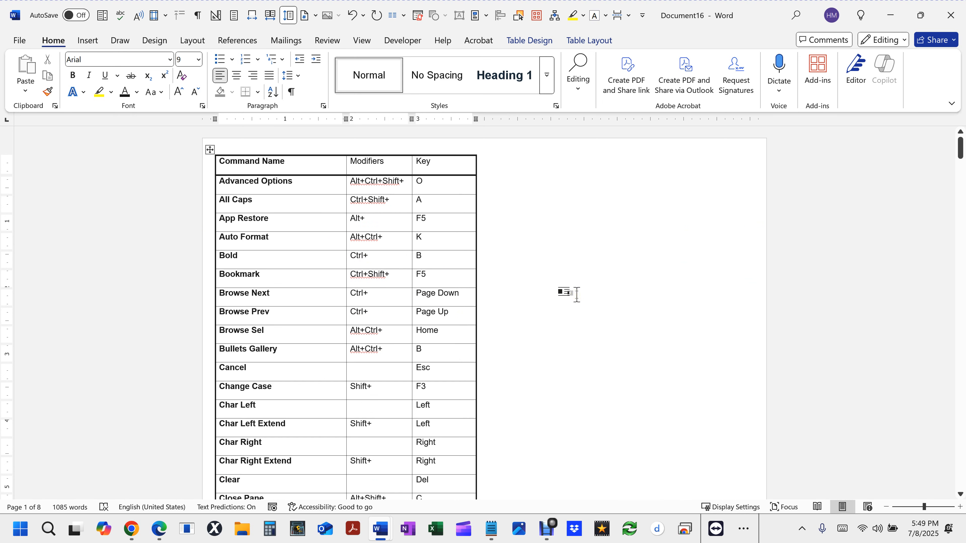
# - Lay out the entire shortcut table in two text columns per page
pyautogui.keyDown('ctrl'); pyautogui.scroll(-7, 576, 294); pyautogui.keyUp('ctrl')
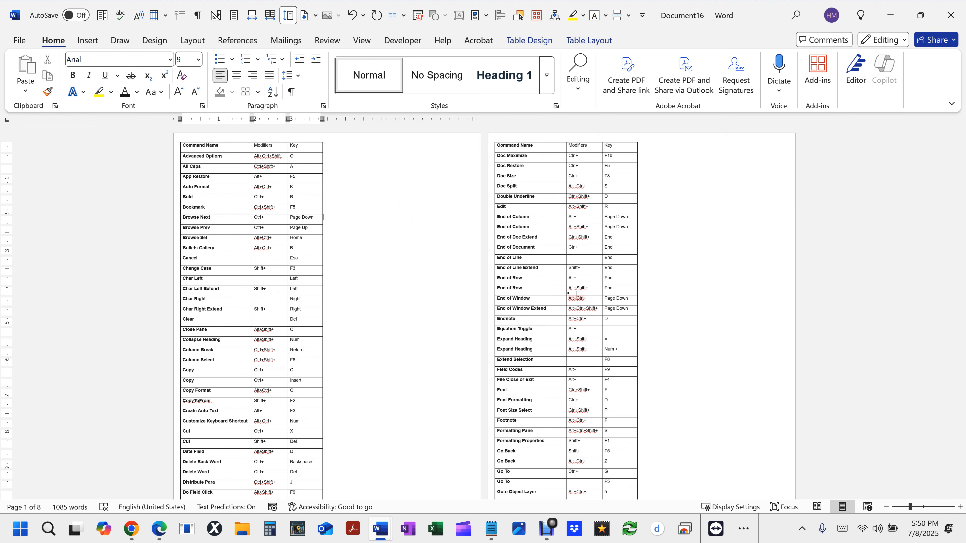
pyautogui.hotkey('ctrl', 'a')
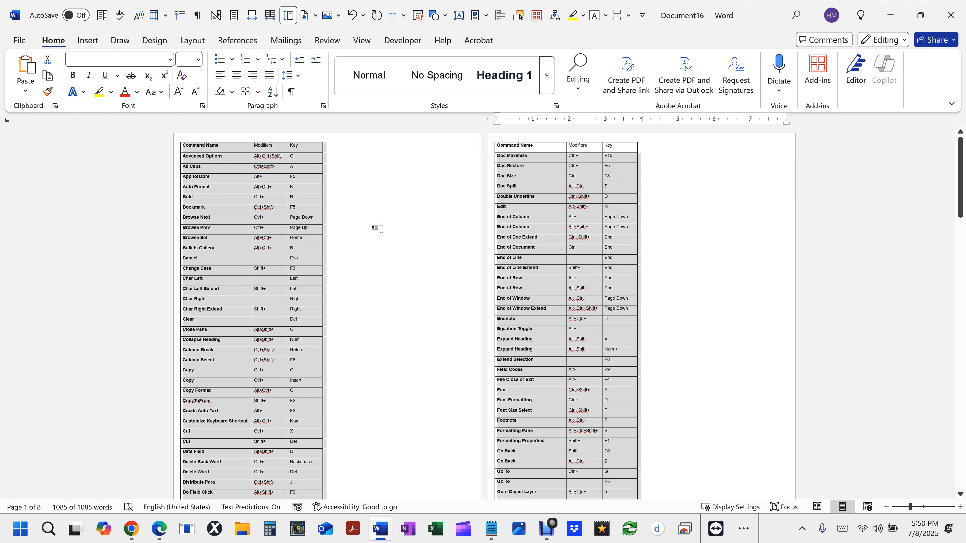
pyautogui.click(192, 41)
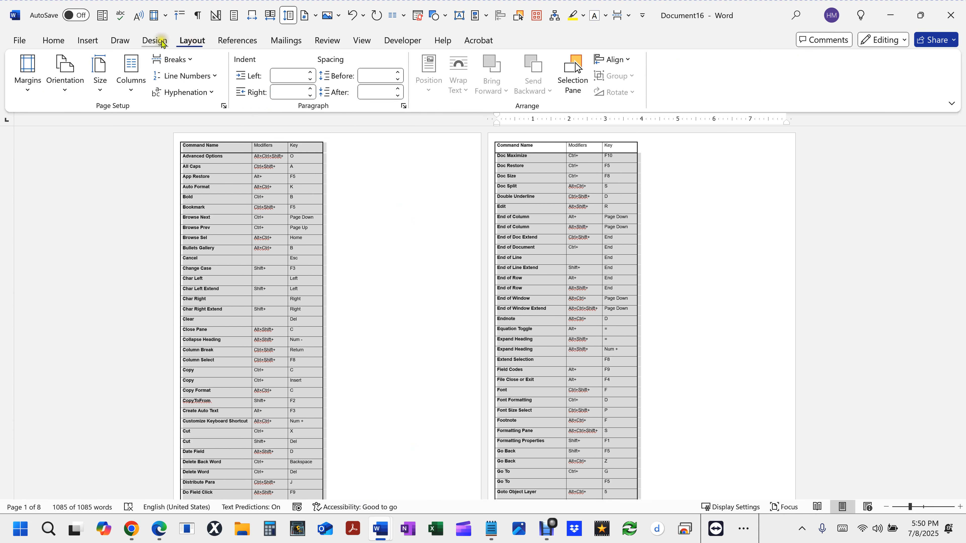
pyautogui.click(131, 70)
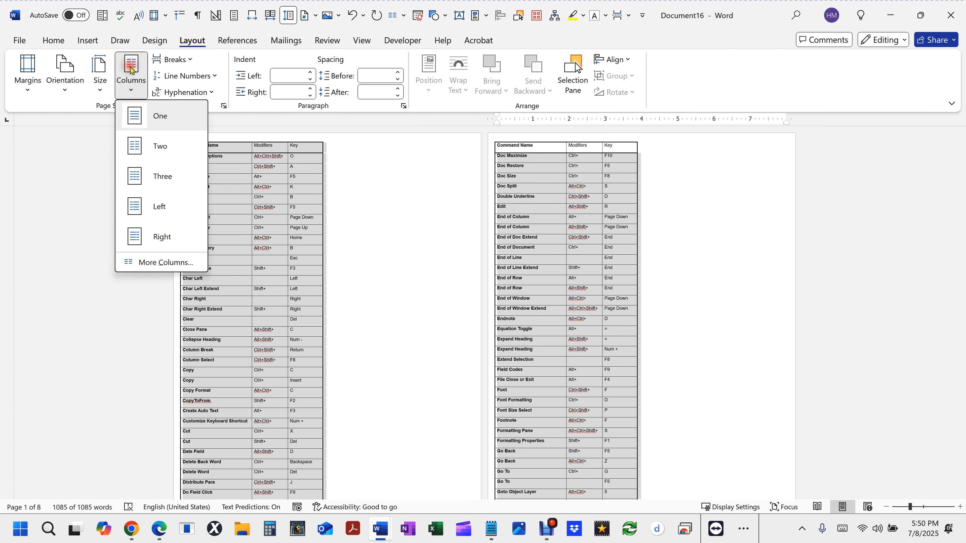
pyautogui.click(140, 146)
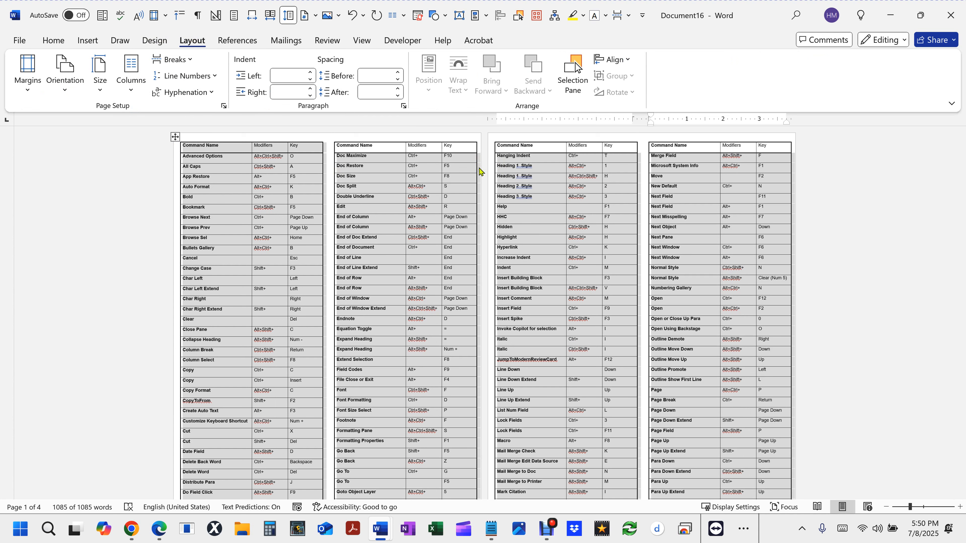
# - Reduce the spacing between the two text columns to 0.25" and check the resulting pages
pyautogui.click(128, 73)
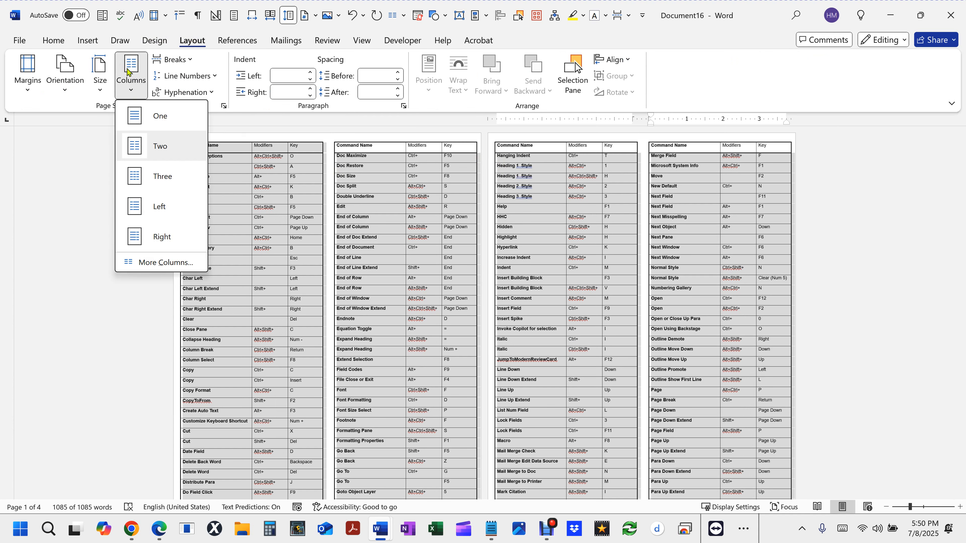
pyautogui.click(172, 262)
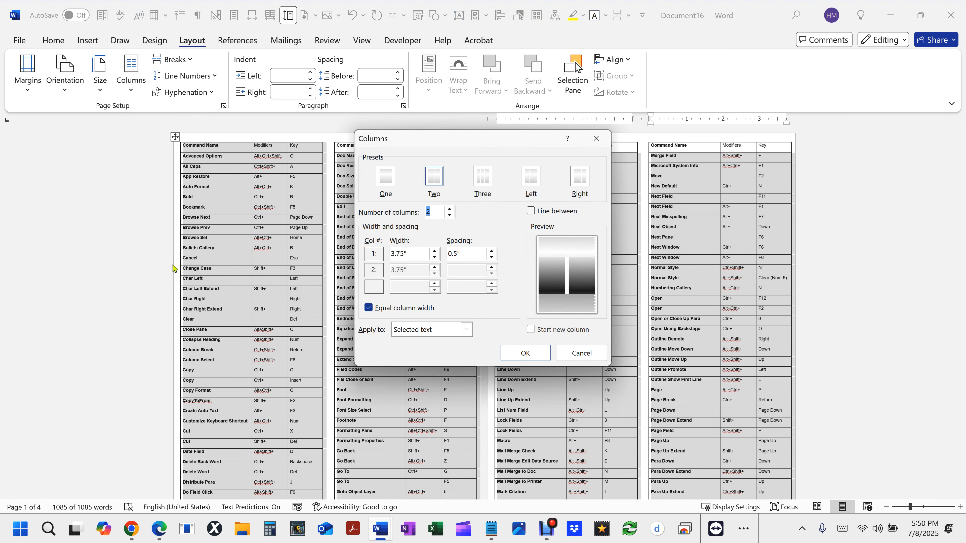
pyautogui.click(474, 255)
pyautogui.moveTo(475, 255); pyautogui.dragTo(404, 247)
pyautogui.write('.')
pyautogui.click(528, 354)
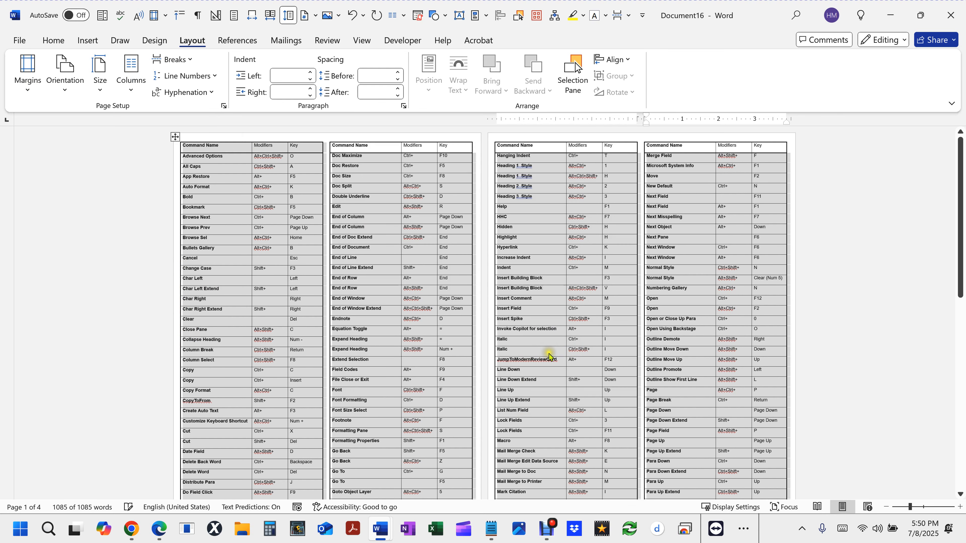
pyautogui.click(473, 196)
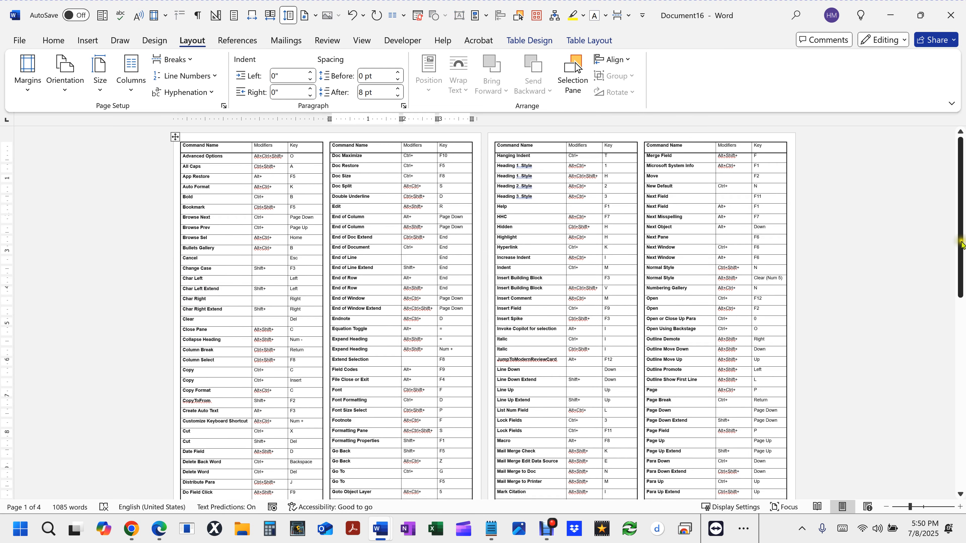
pyautogui.moveTo(961, 243); pyautogui.dragTo(908, 89)
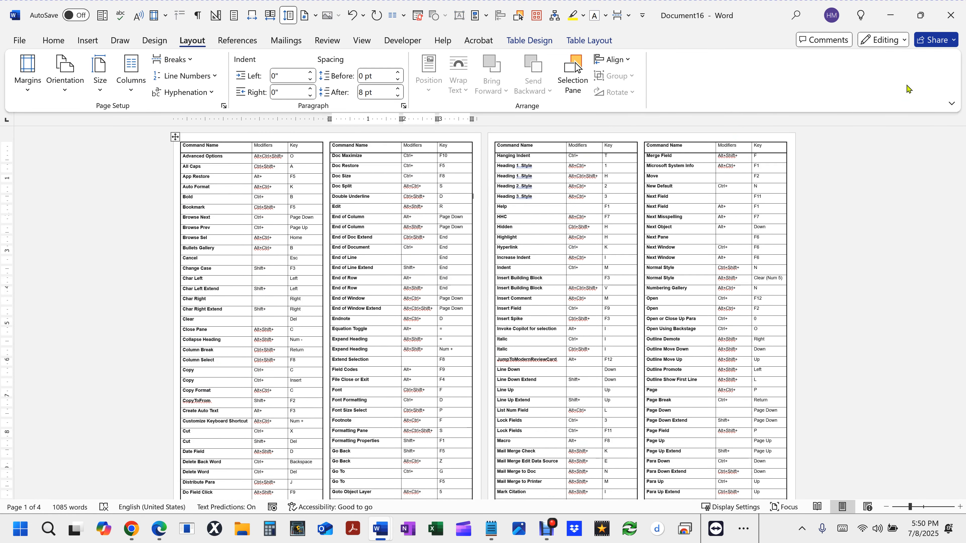